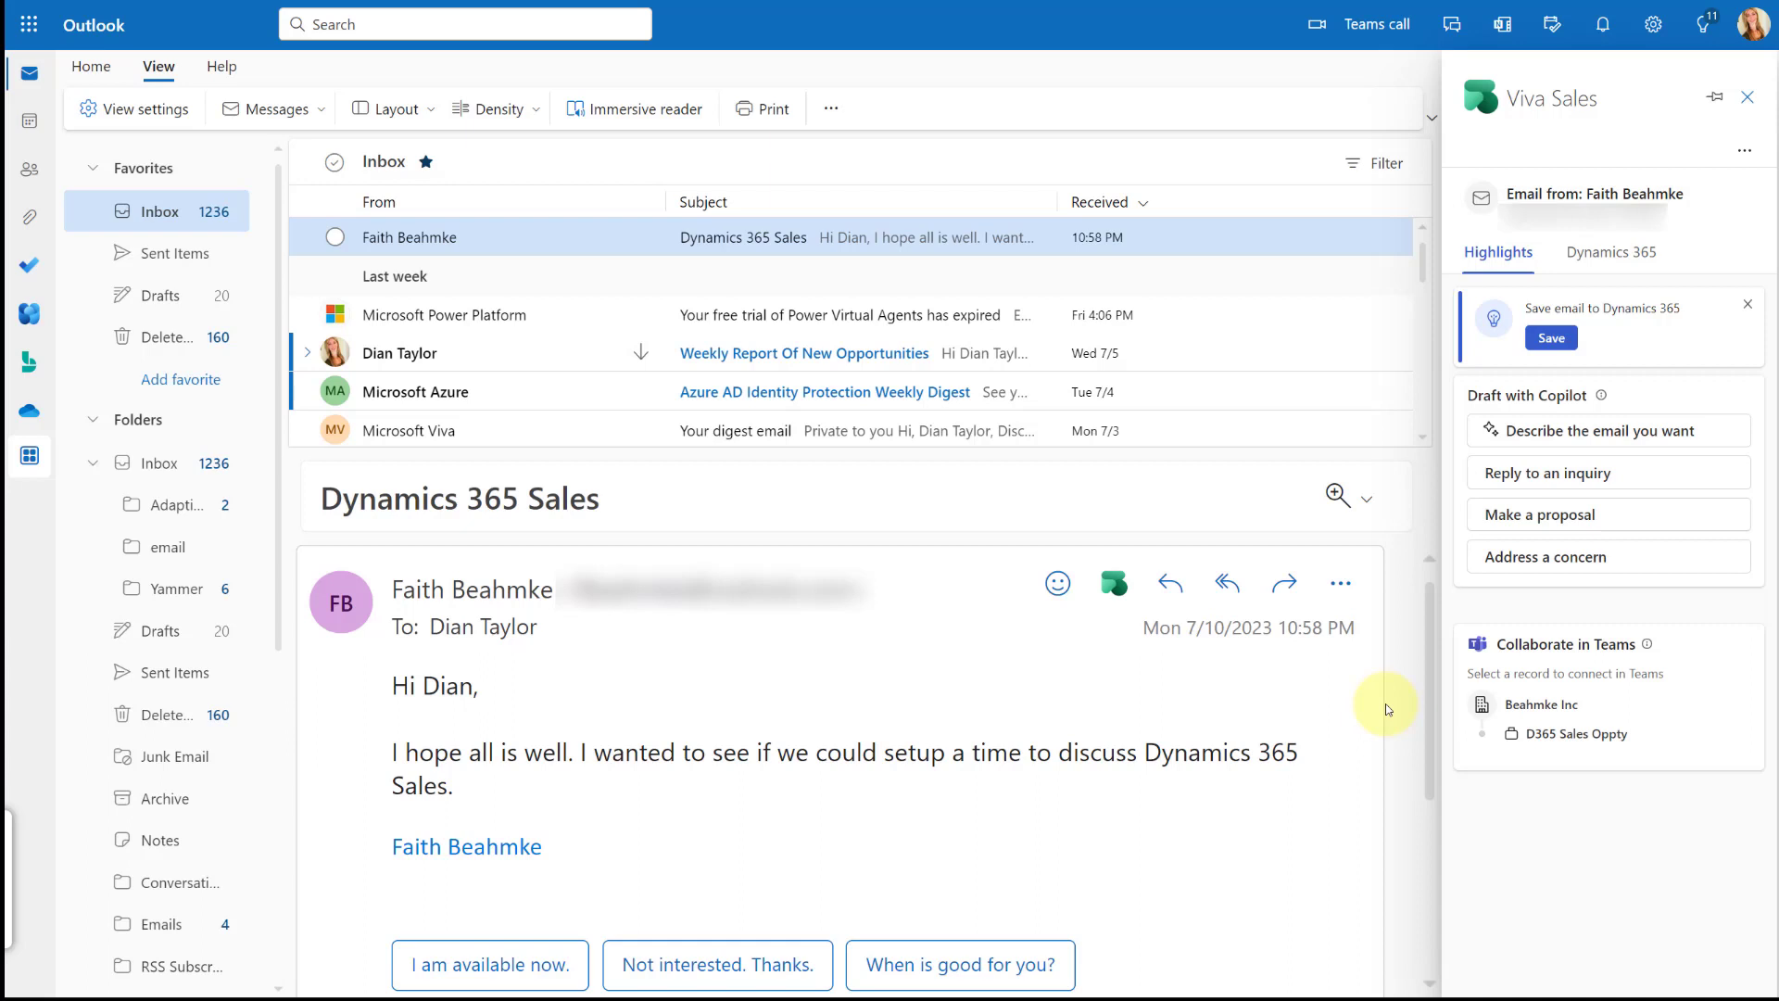
Set up an account team for Beahmke Inc by creating a new team with Public privacy
mouse_move(1605, 709)
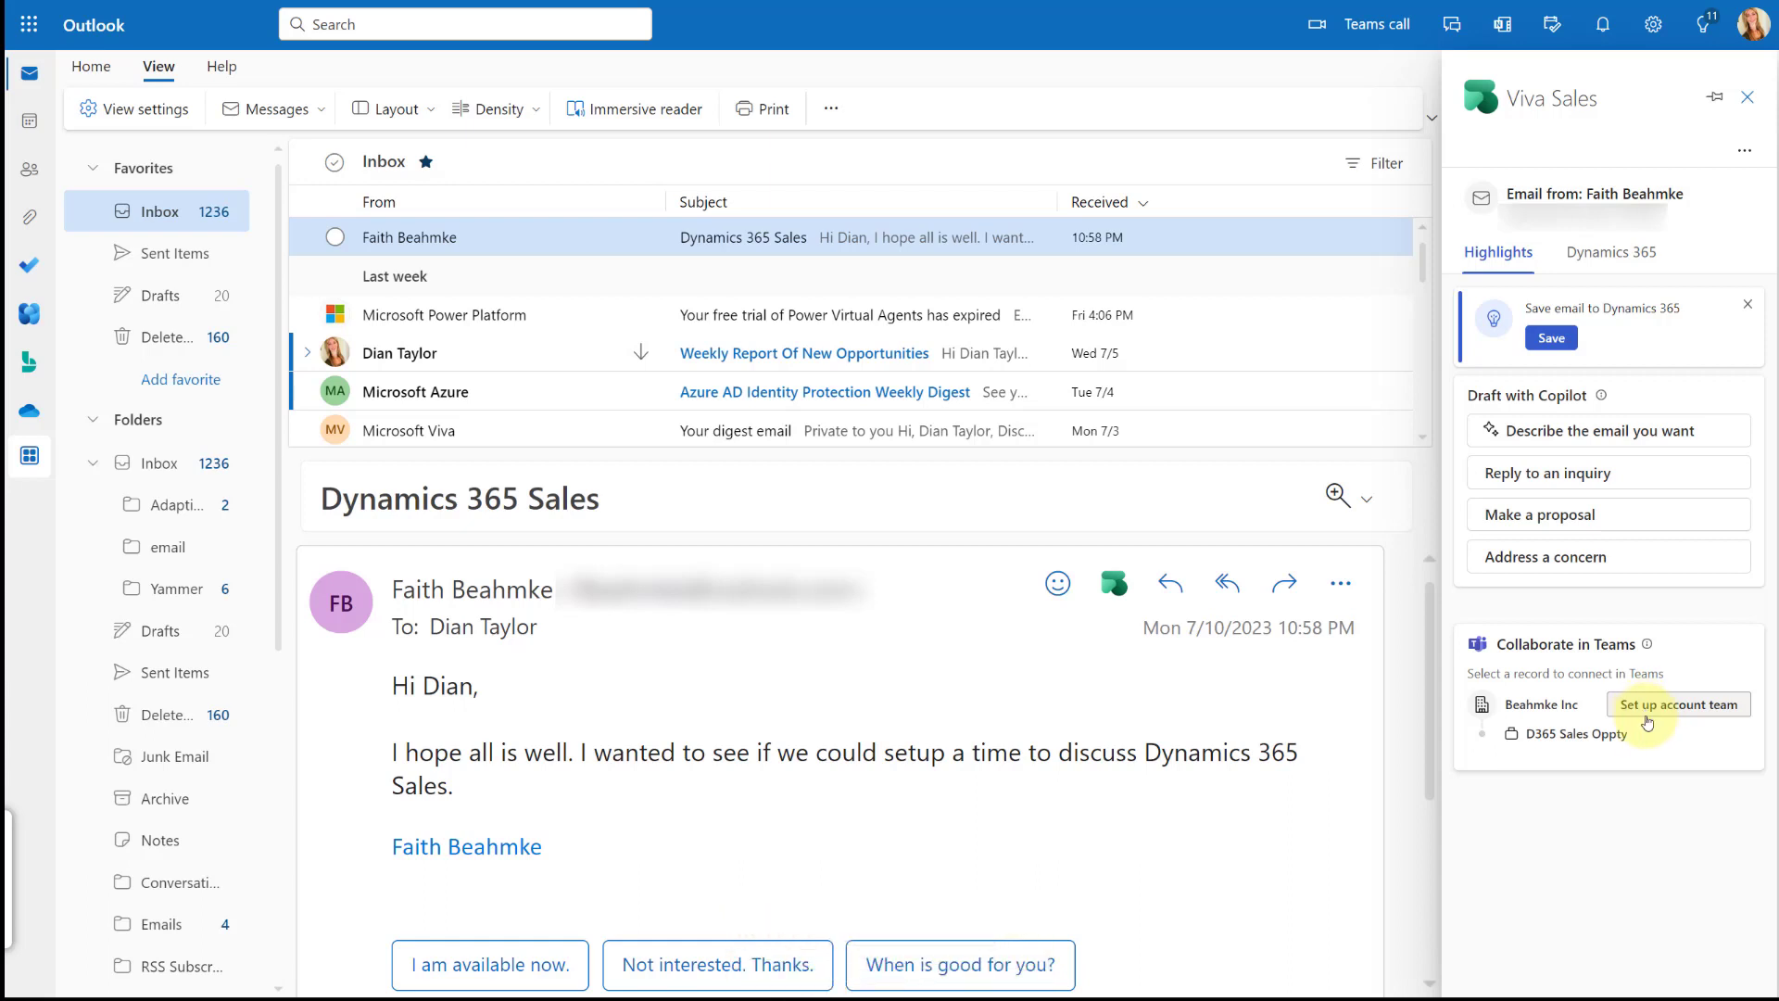
mouse_move(1667, 747)
click(1684, 707)
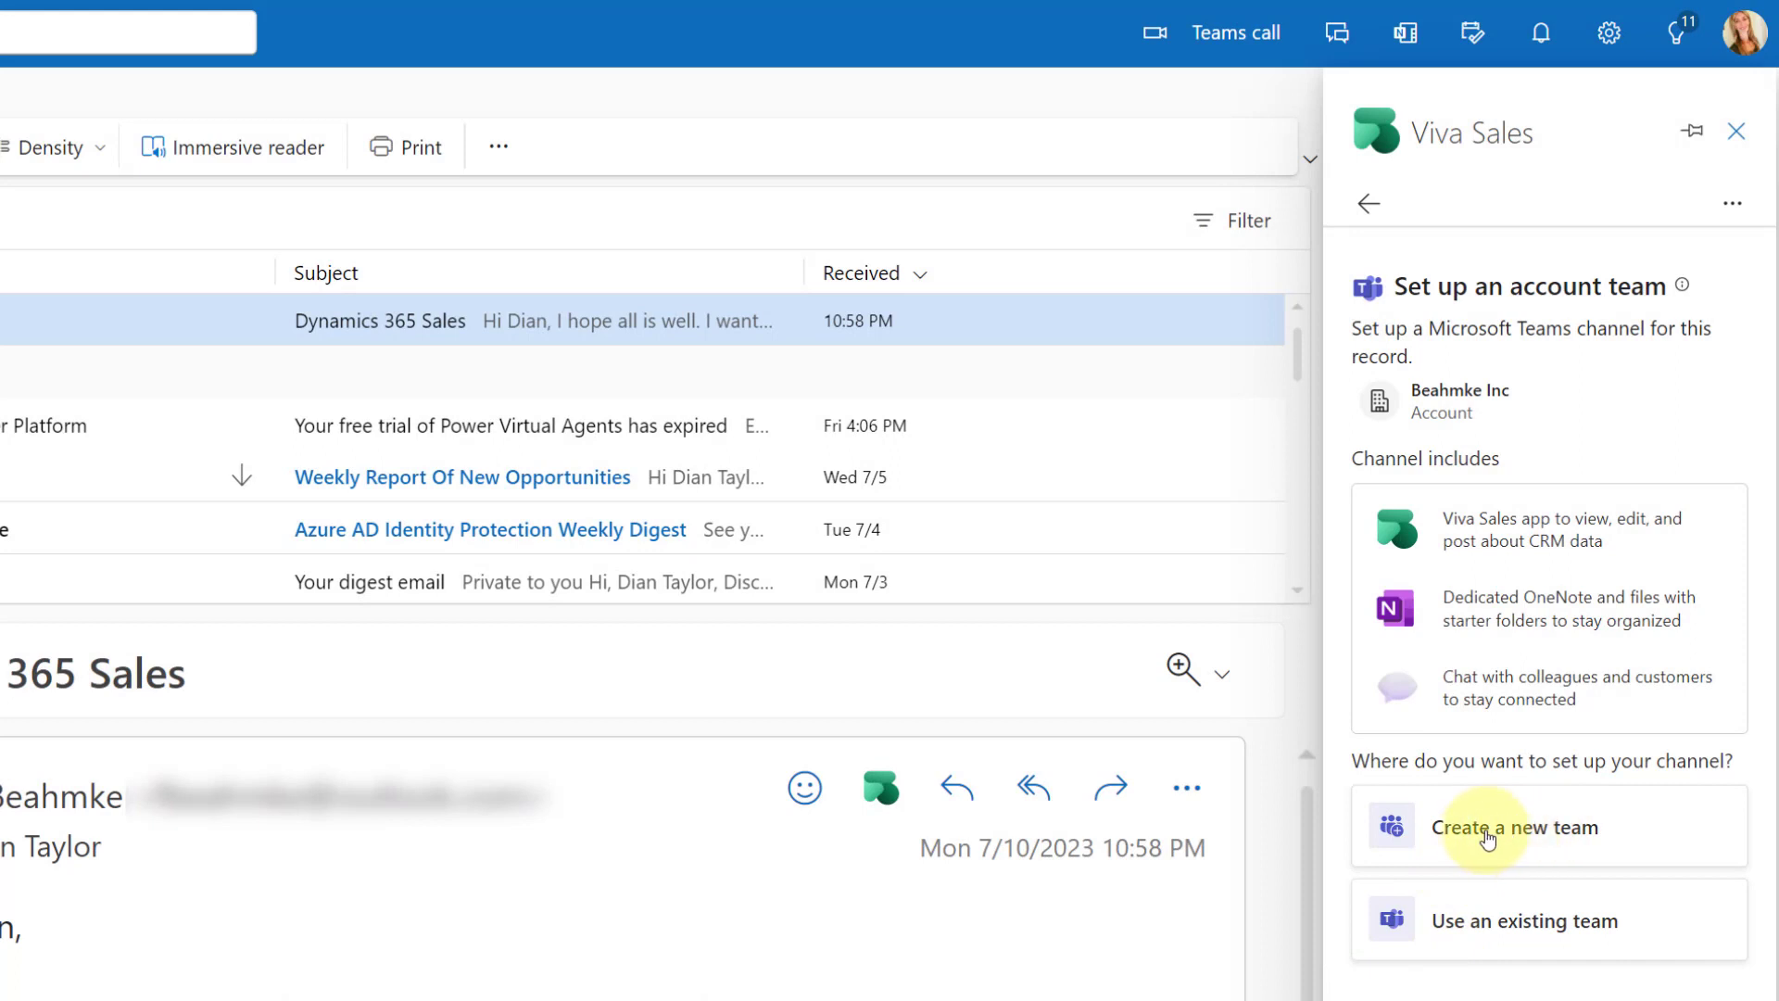
click(1485, 834)
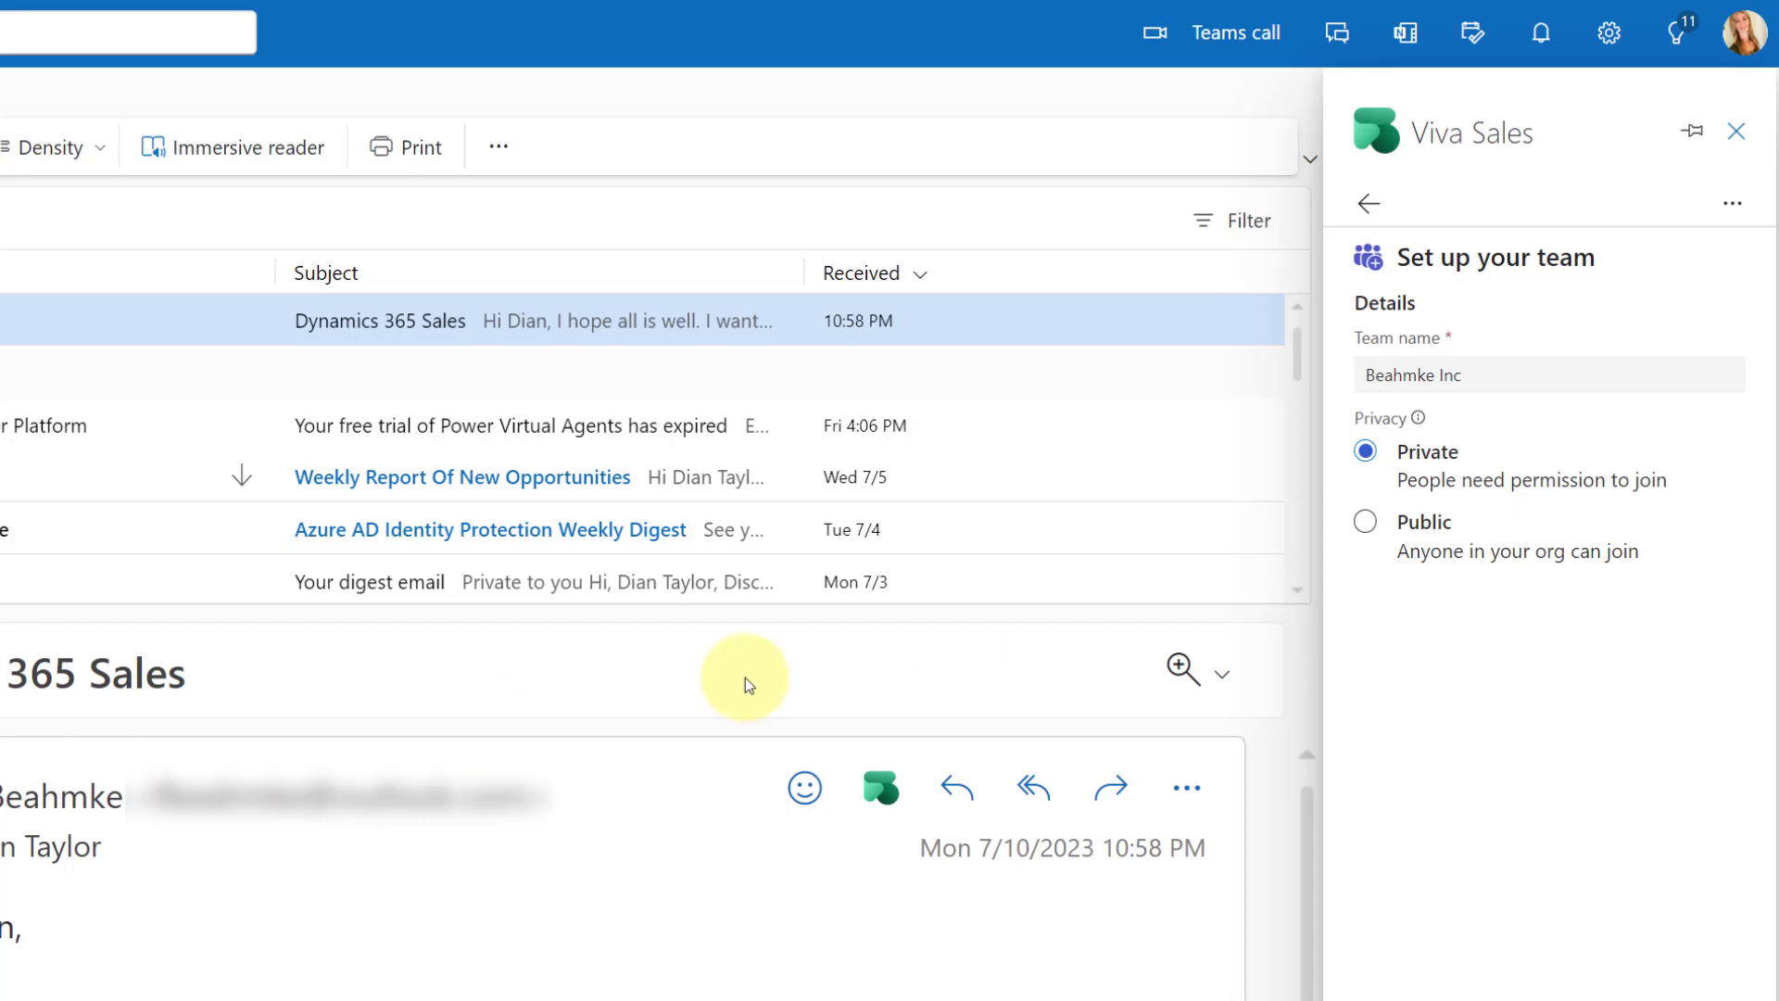
click(1368, 524)
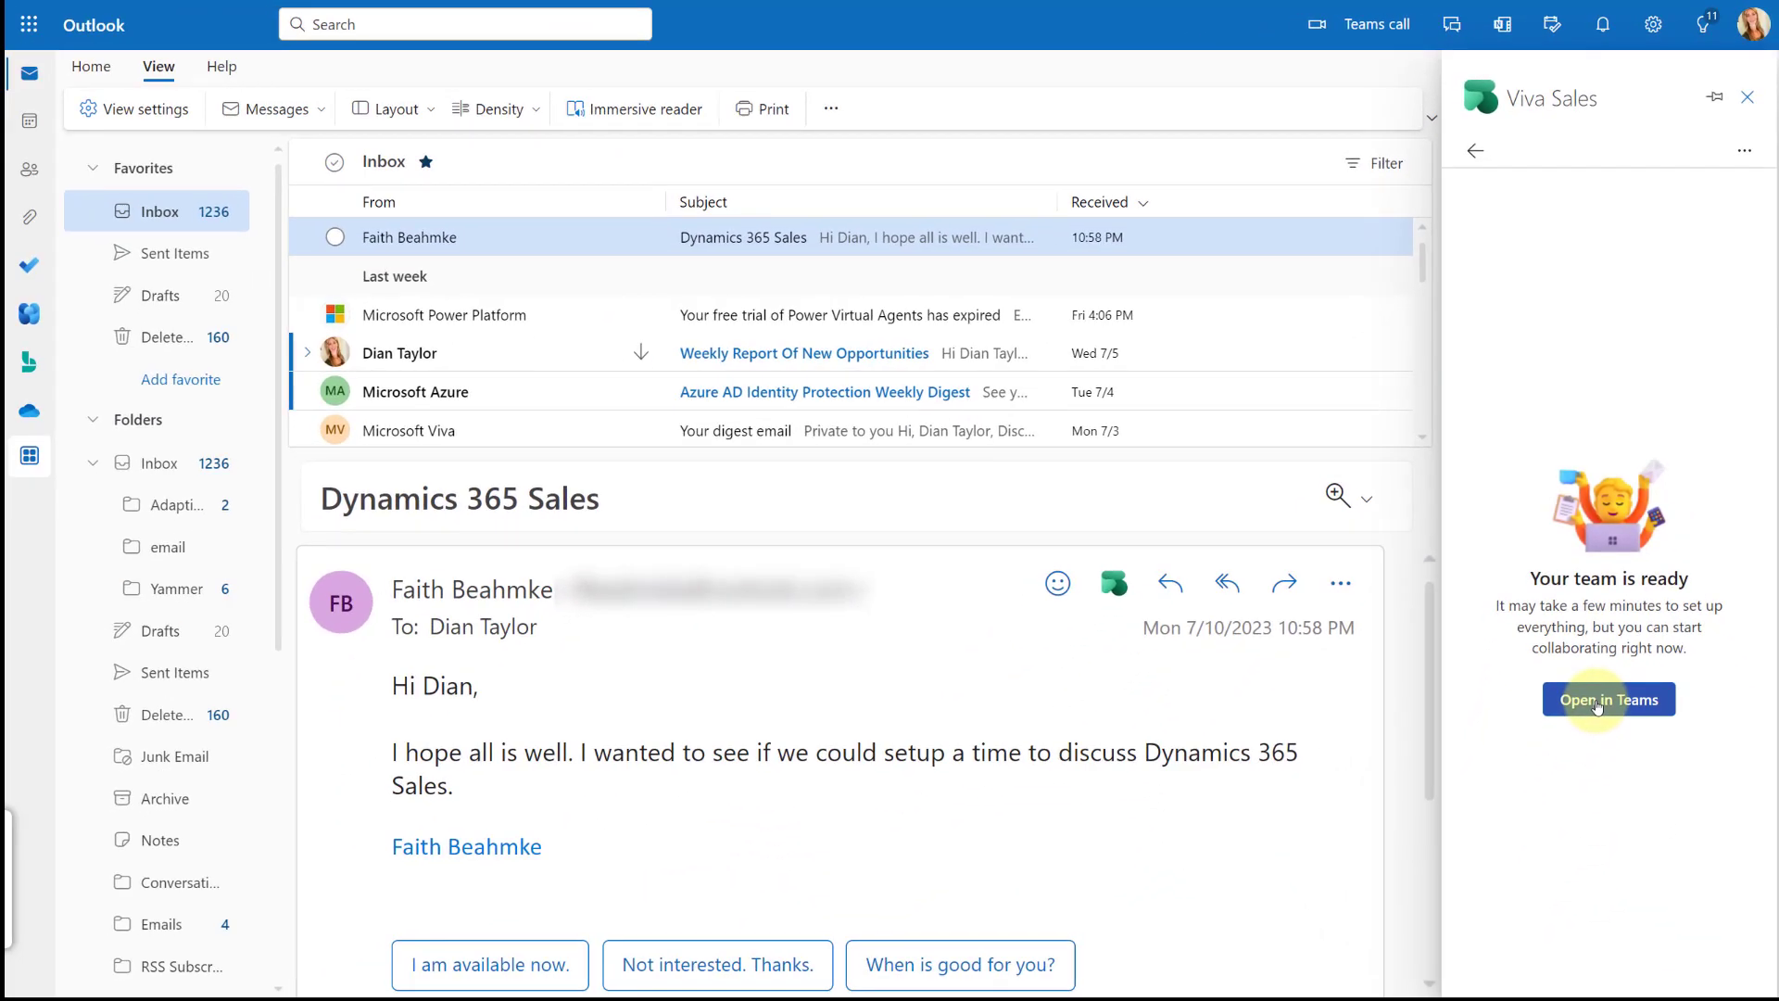
Open the new Beahmke Inc team in the Teams web app, declining the desktop app
click(1597, 706)
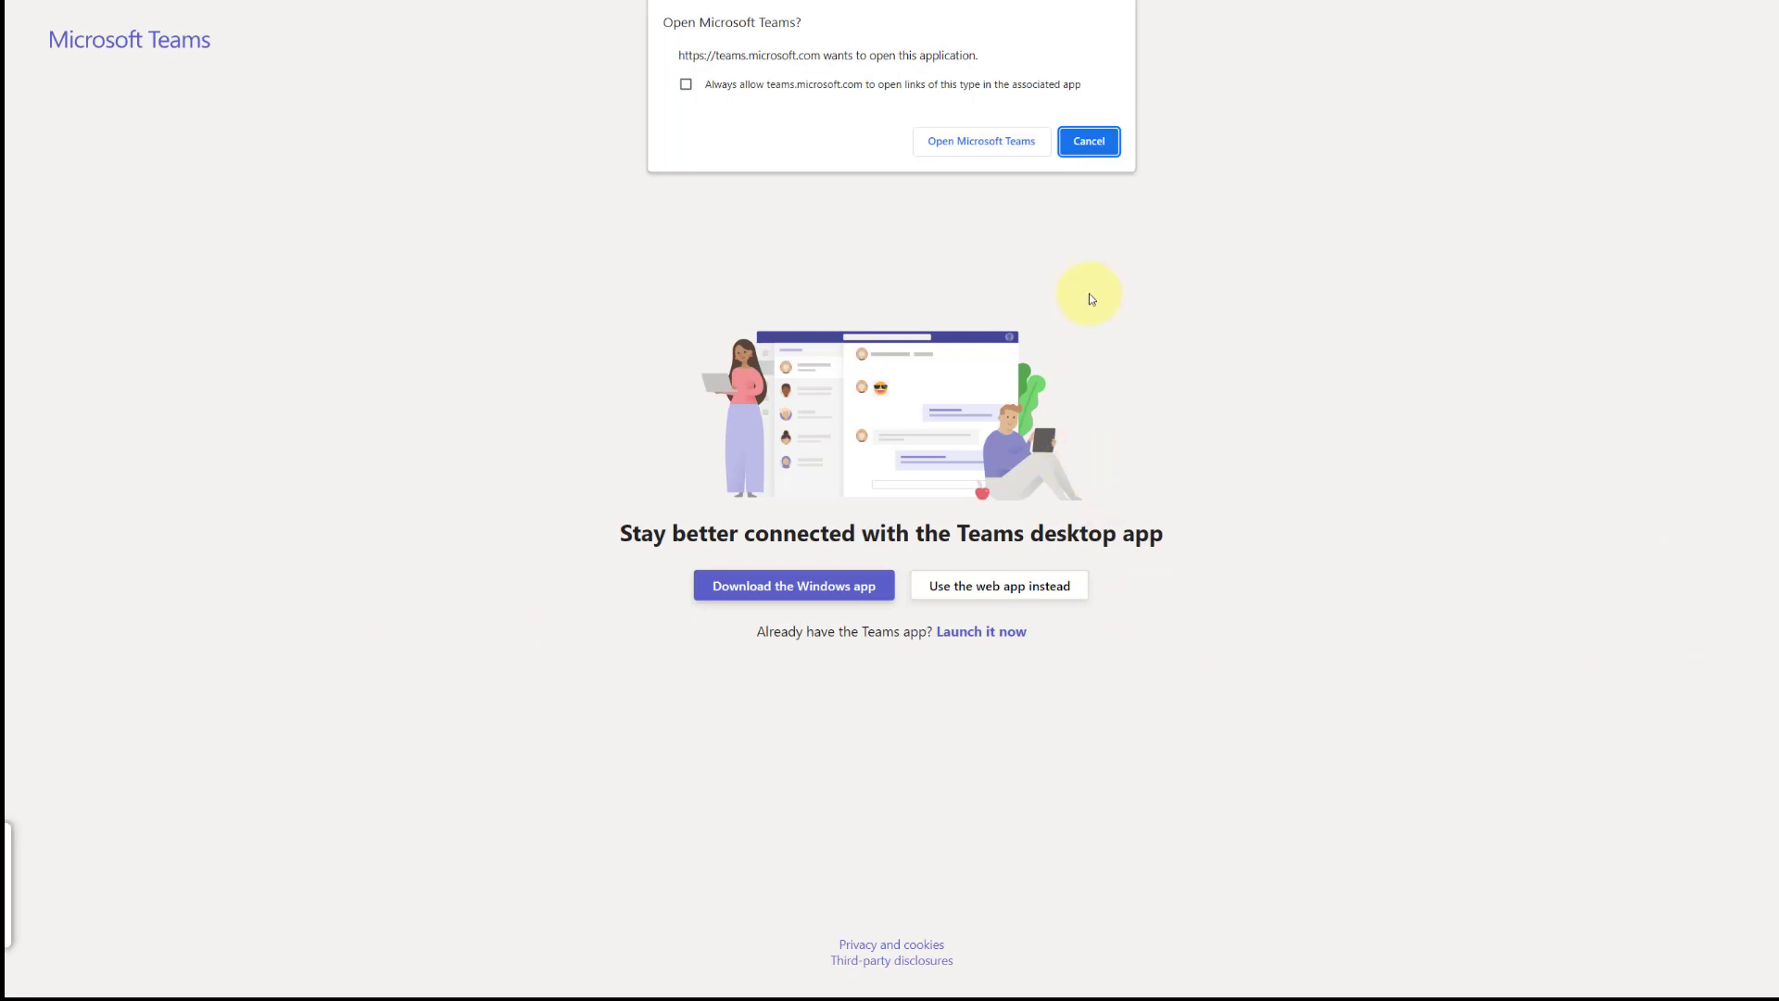
click(1082, 147)
click(1008, 593)
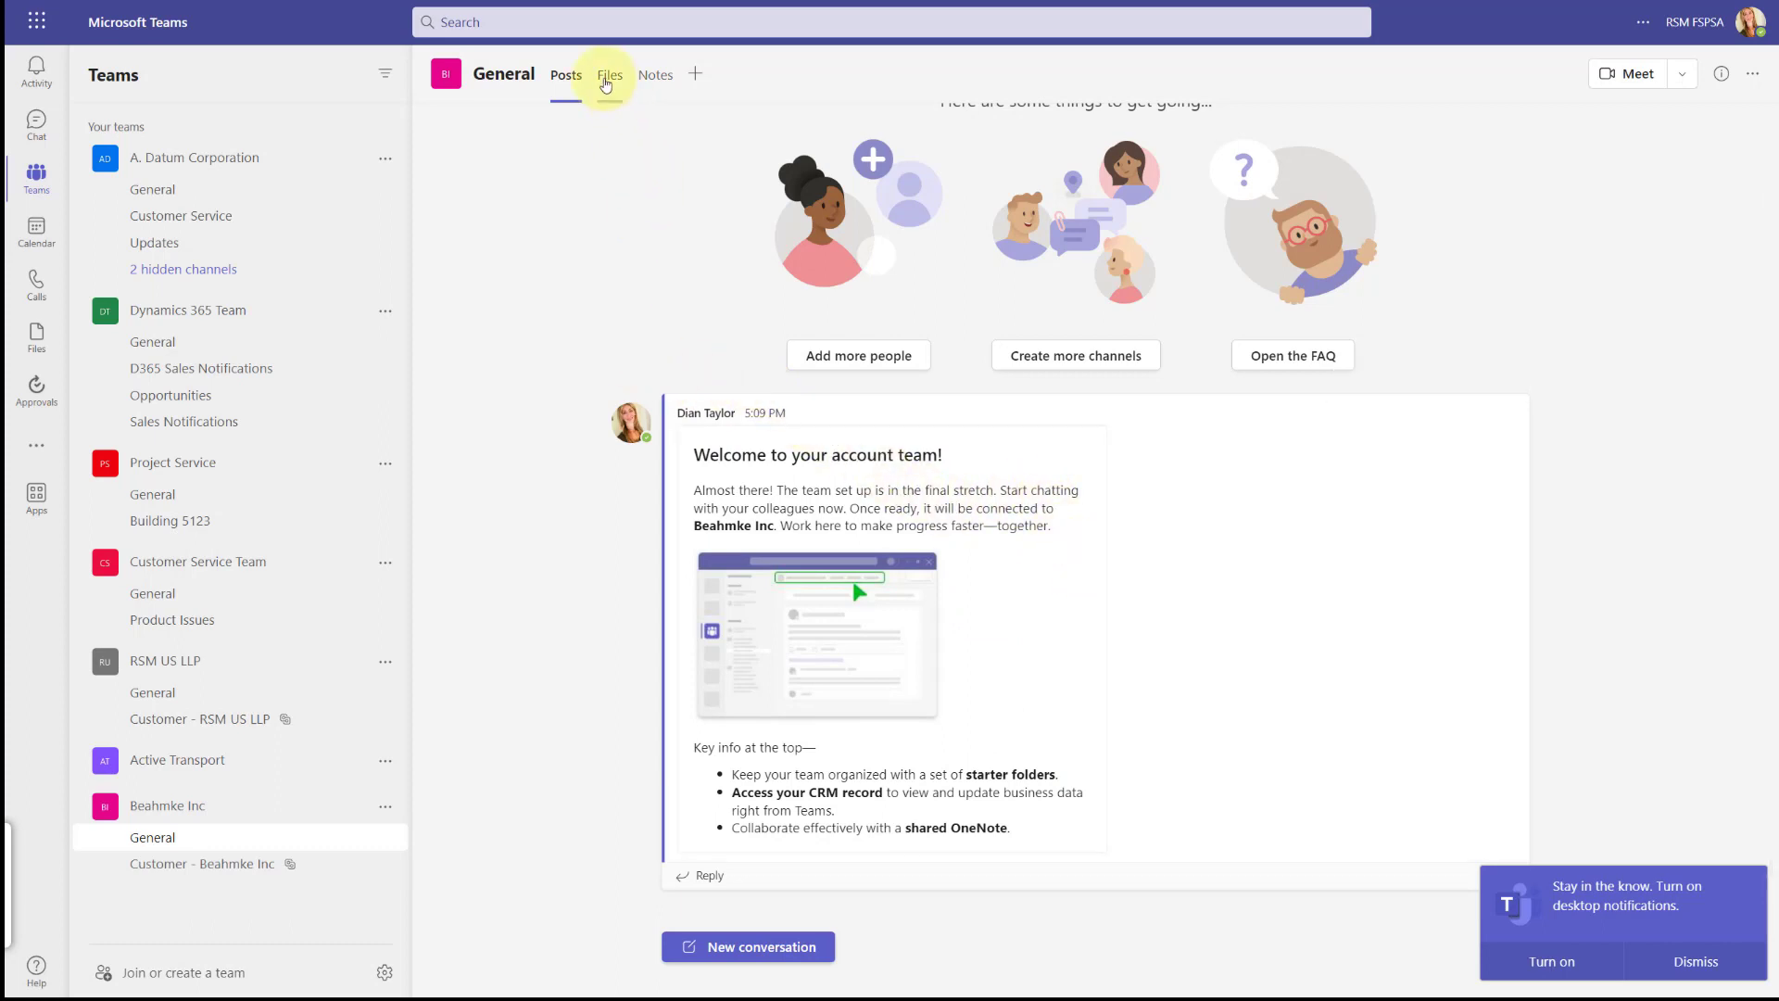
Examine the General channel's Files, Notes, Dynamics record and CRM OneNote, plus the shared Customer - Beahmke Inc channel's files
click(607, 77)
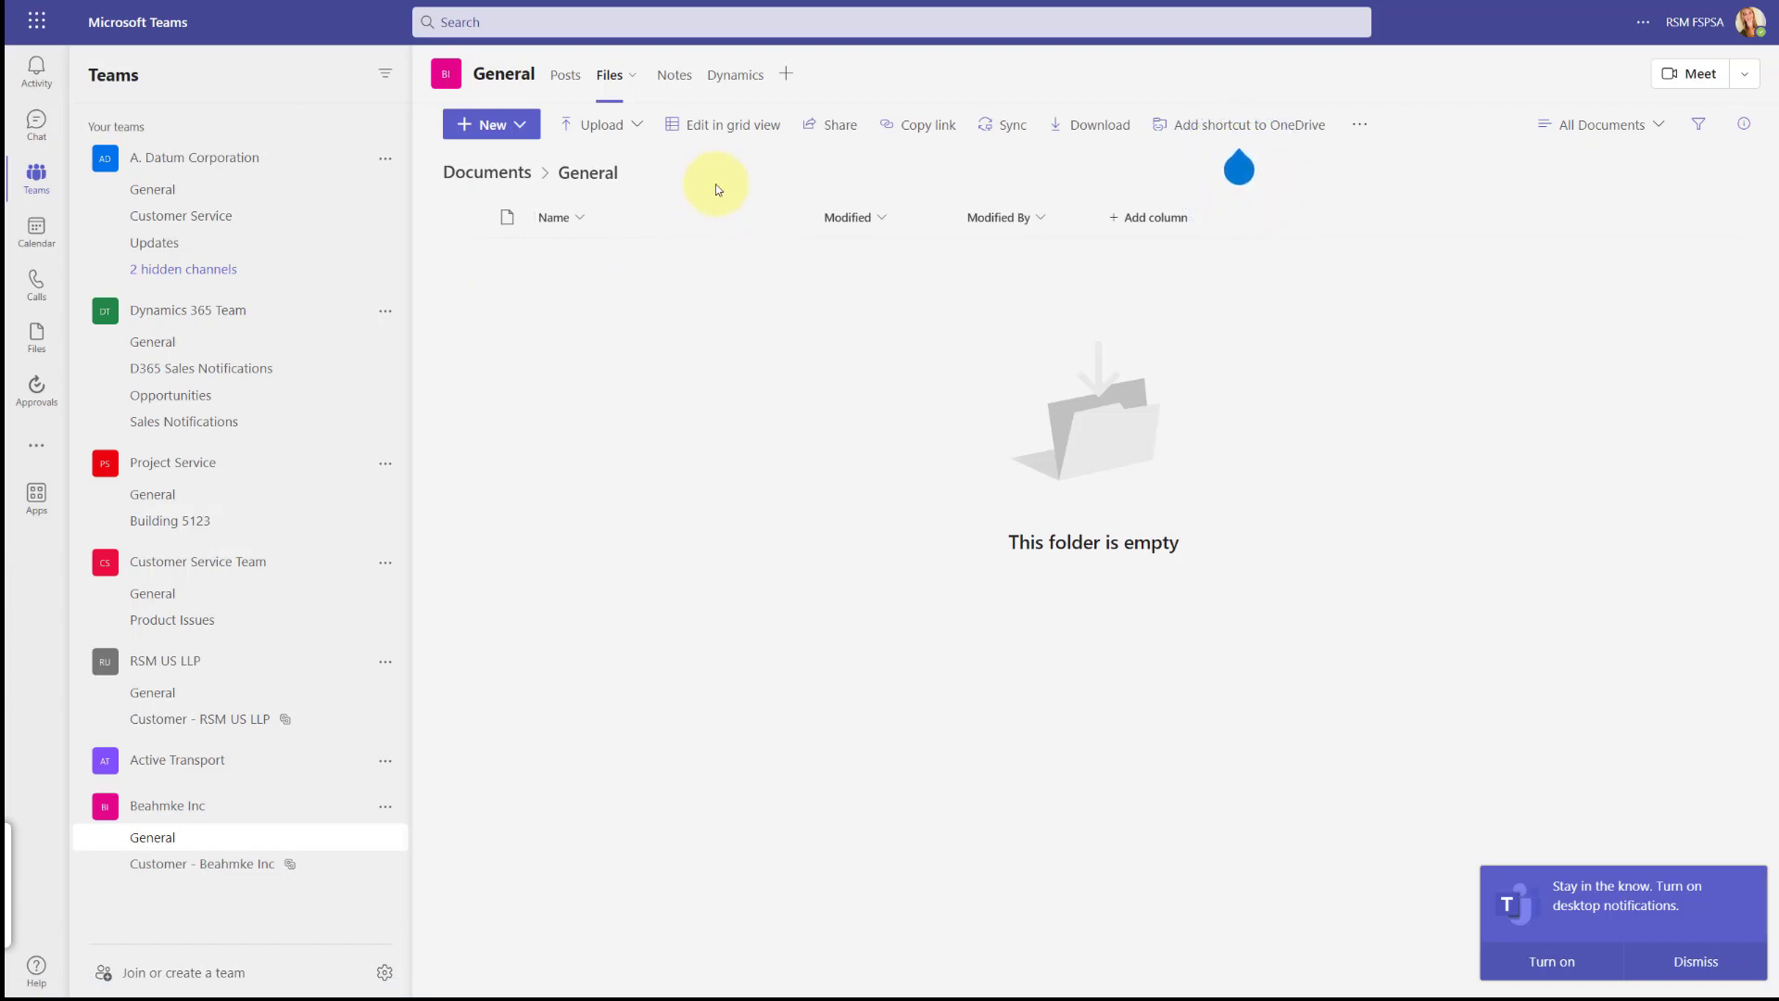
click(674, 74)
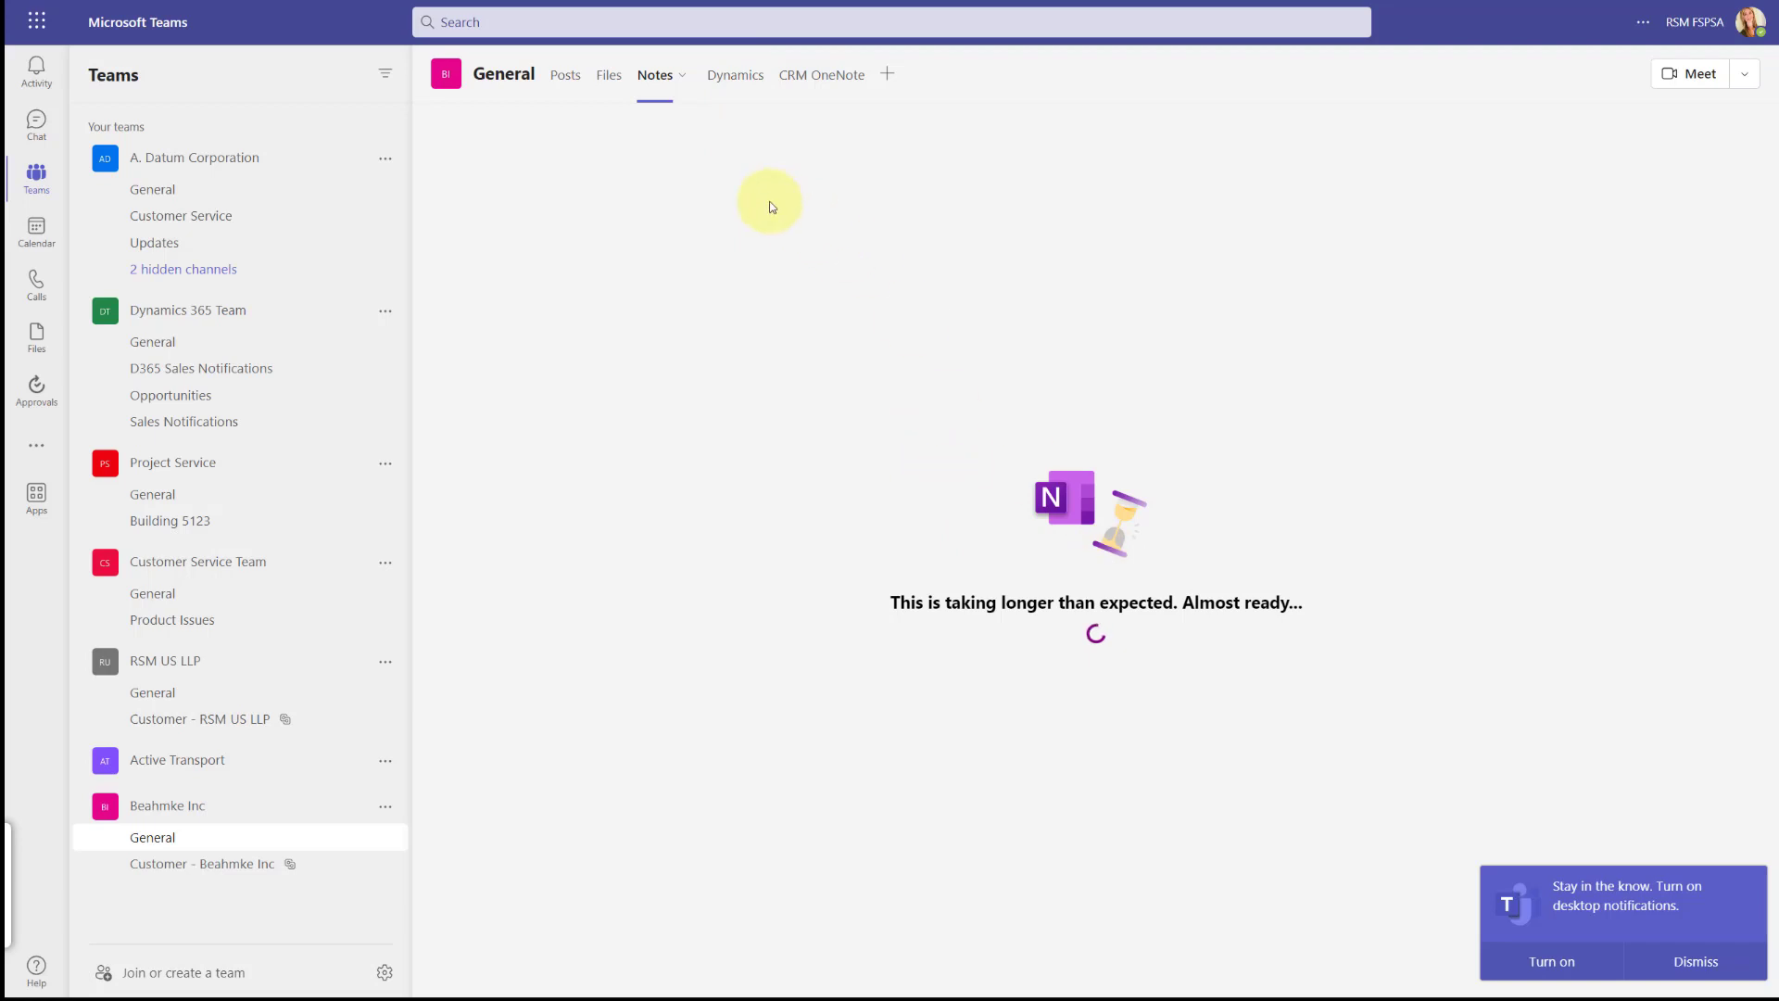
click(730, 81)
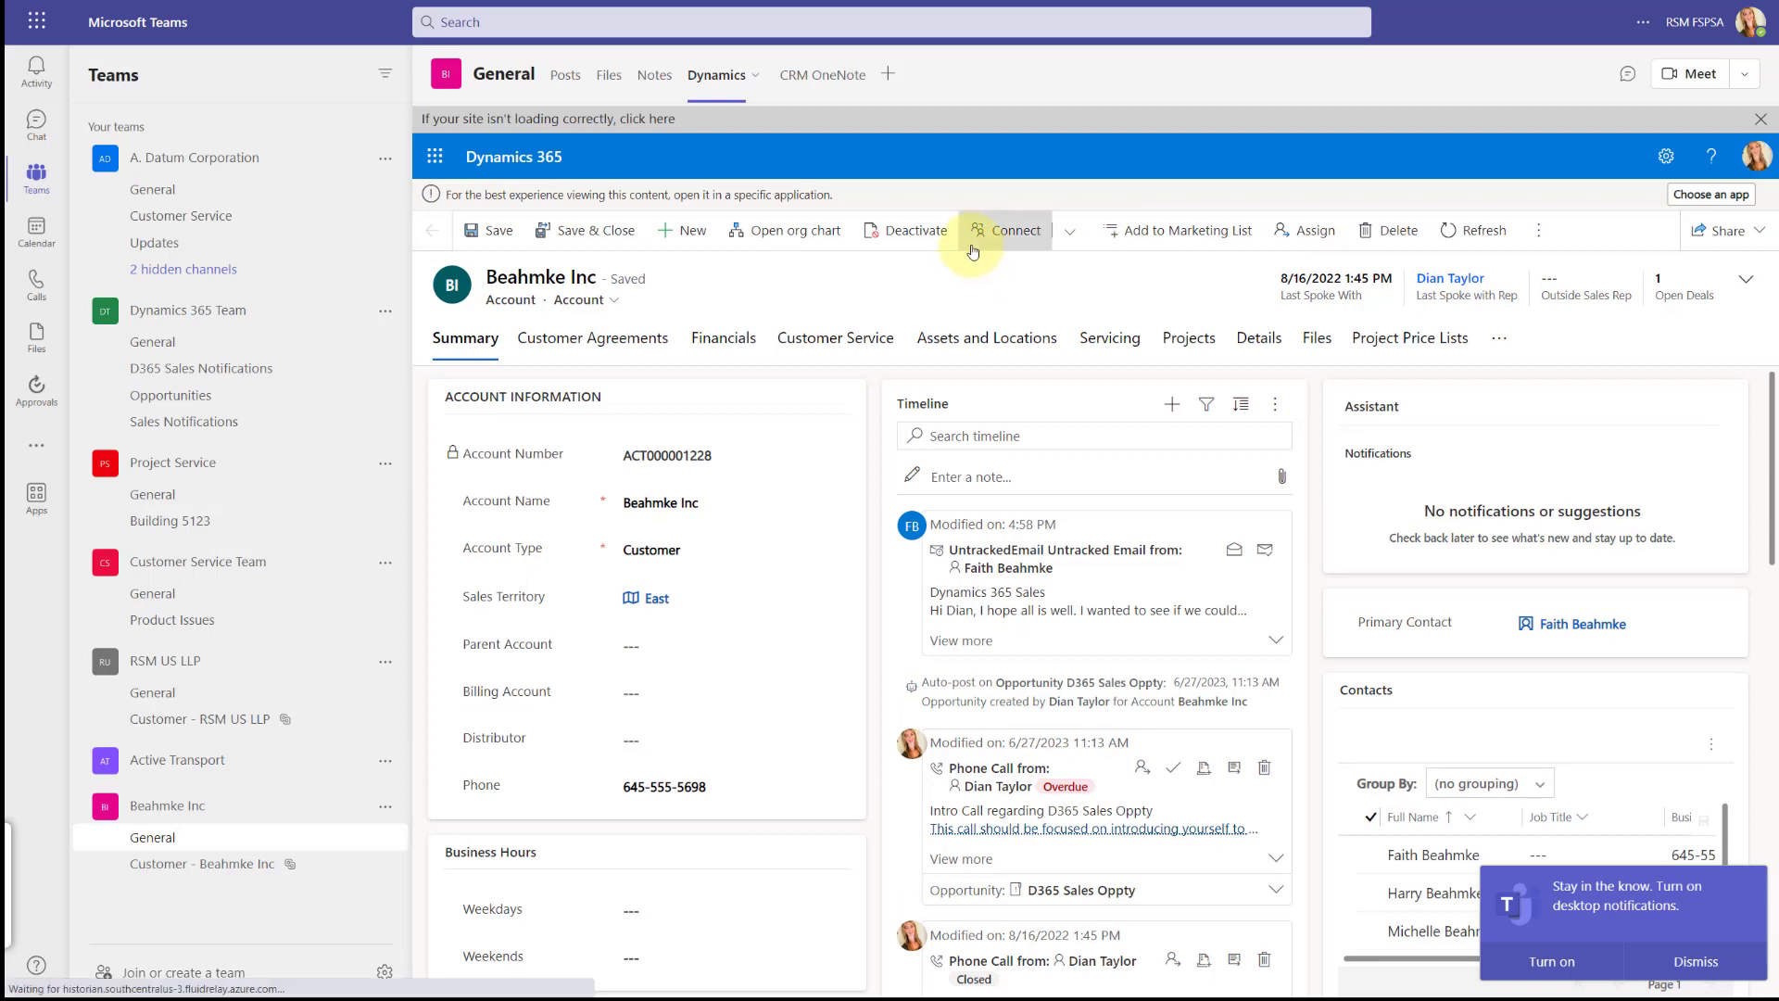
click(820, 78)
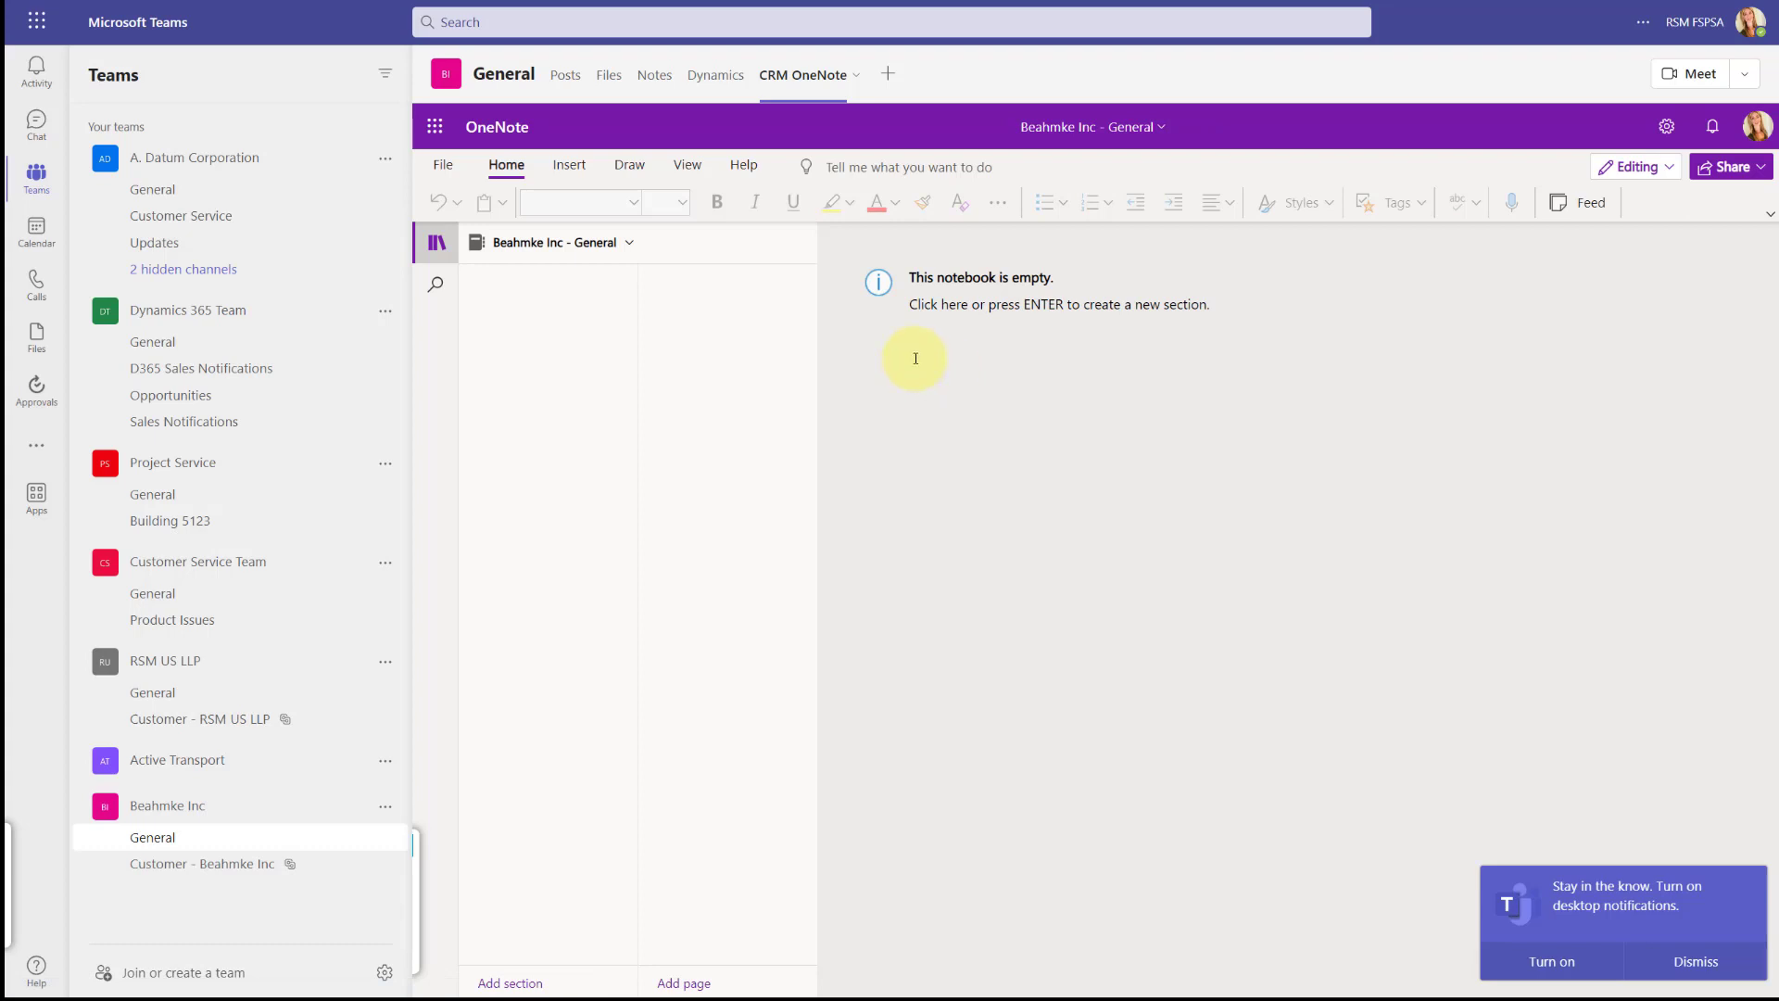
click(611, 79)
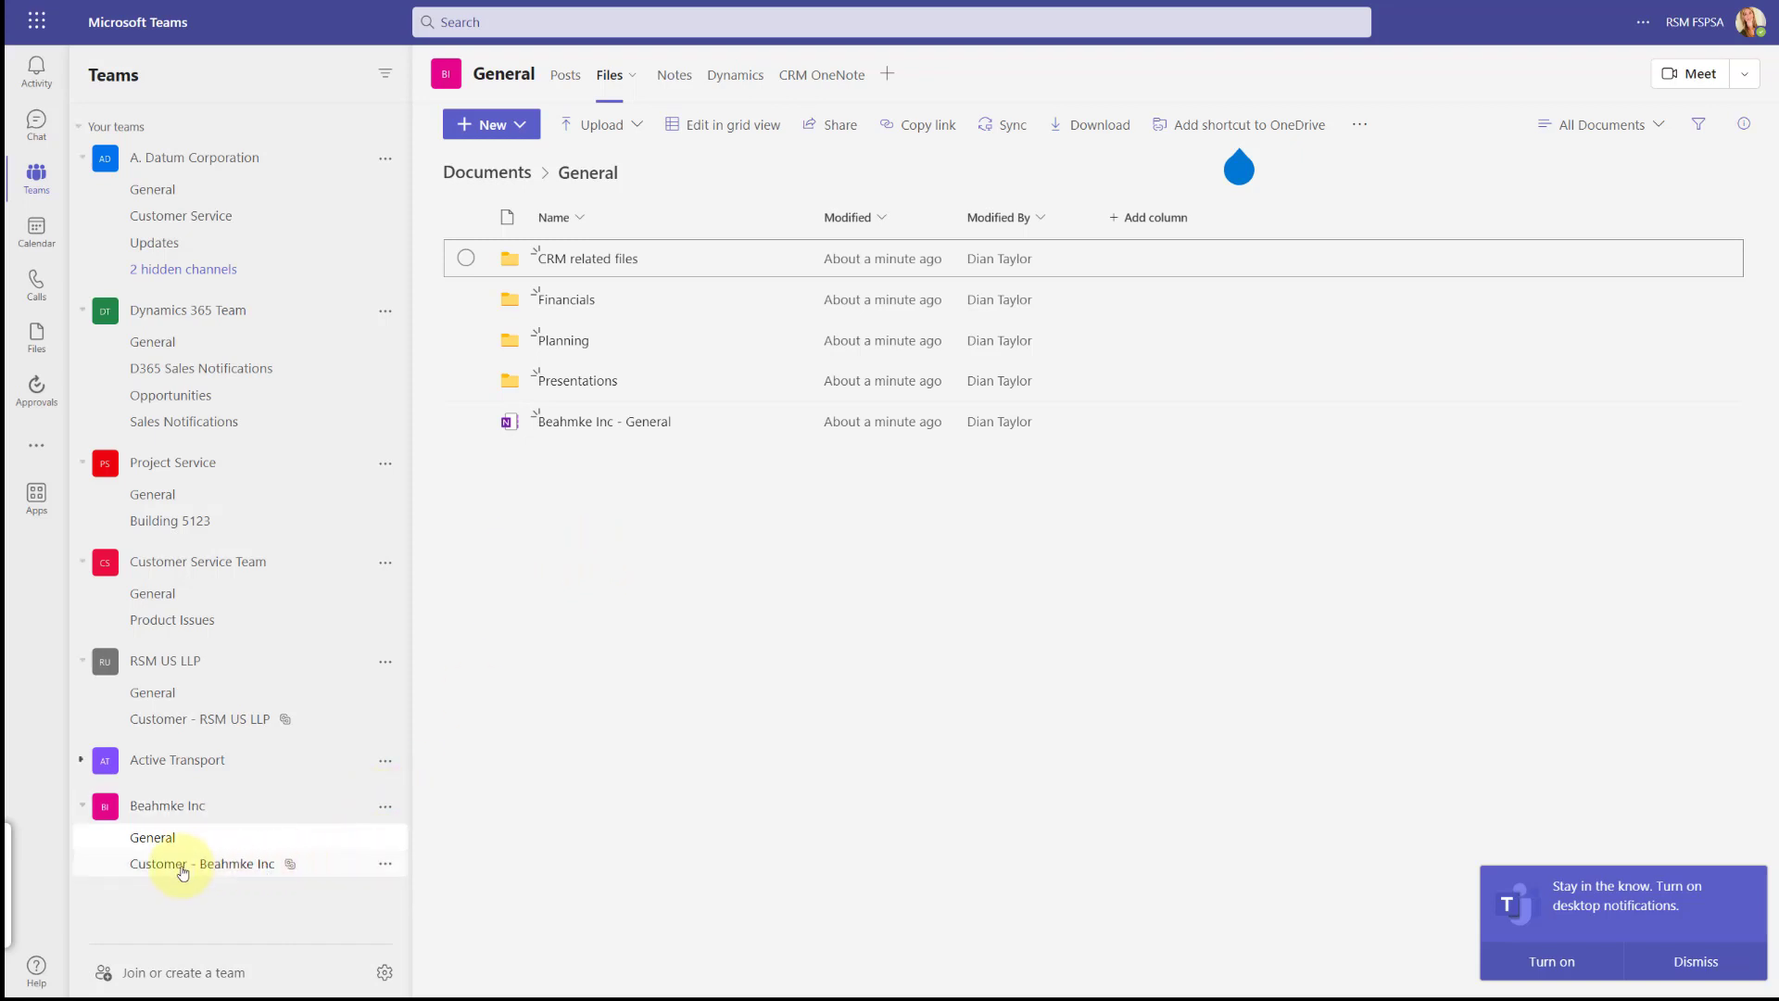
click(150, 864)
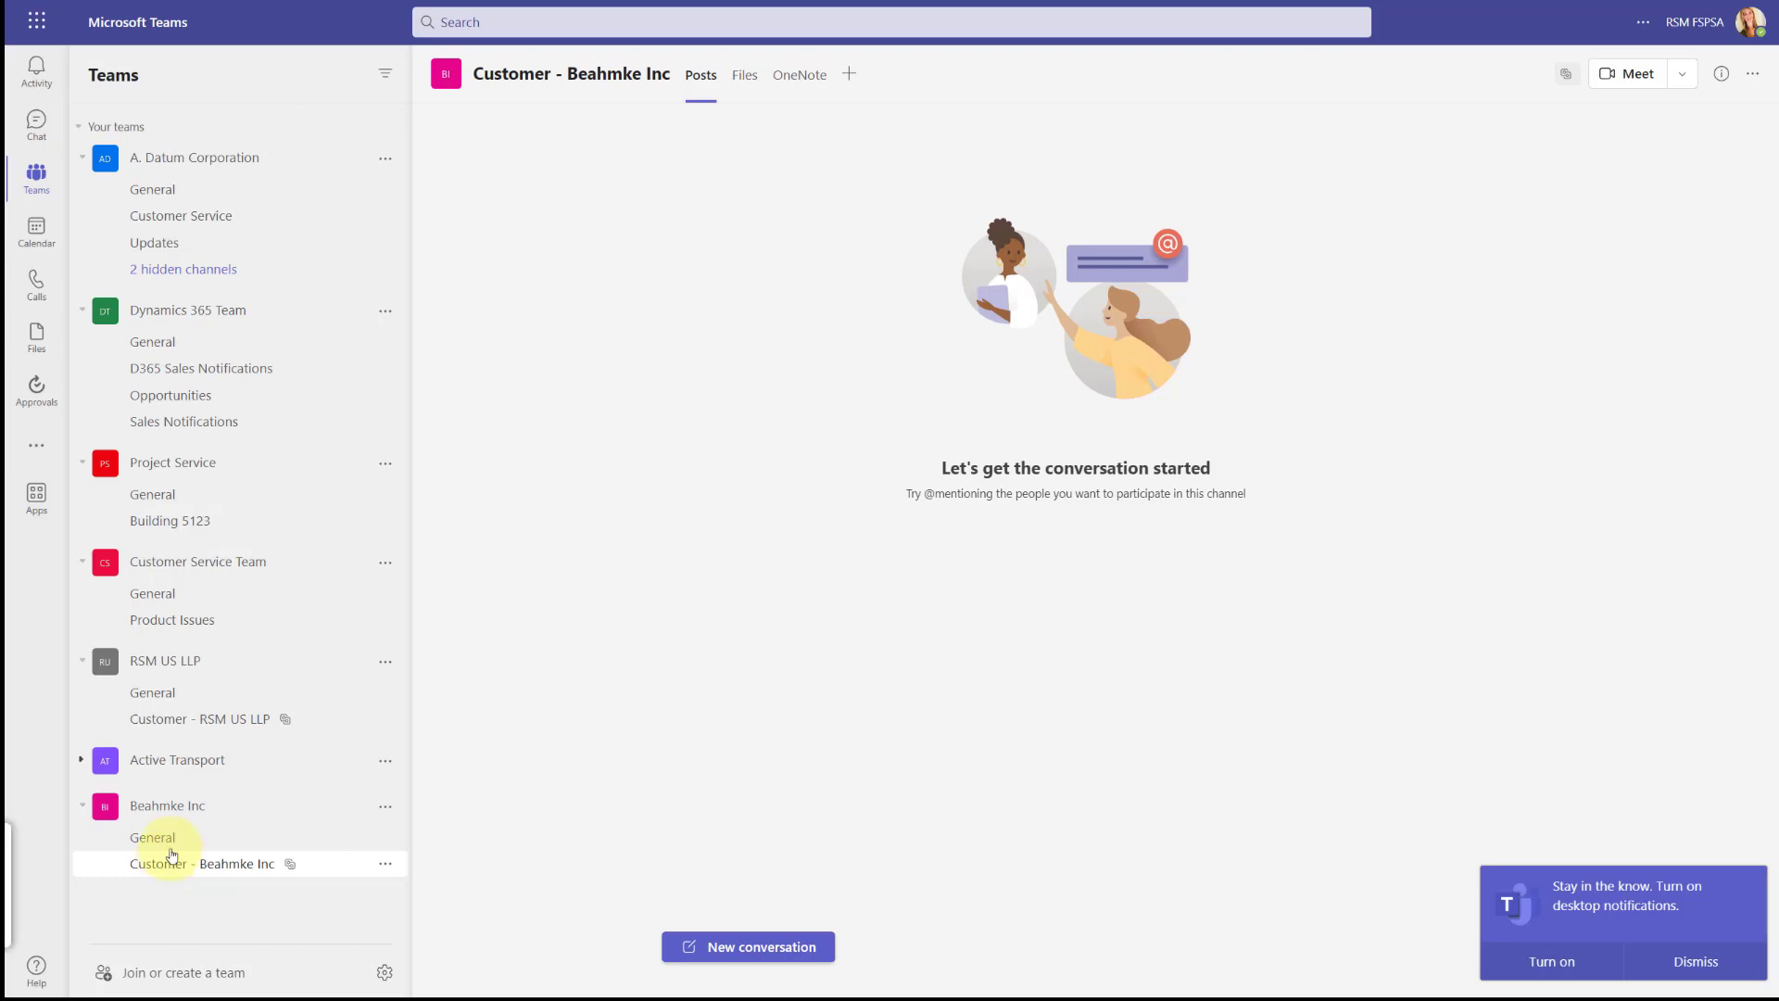
click(742, 81)
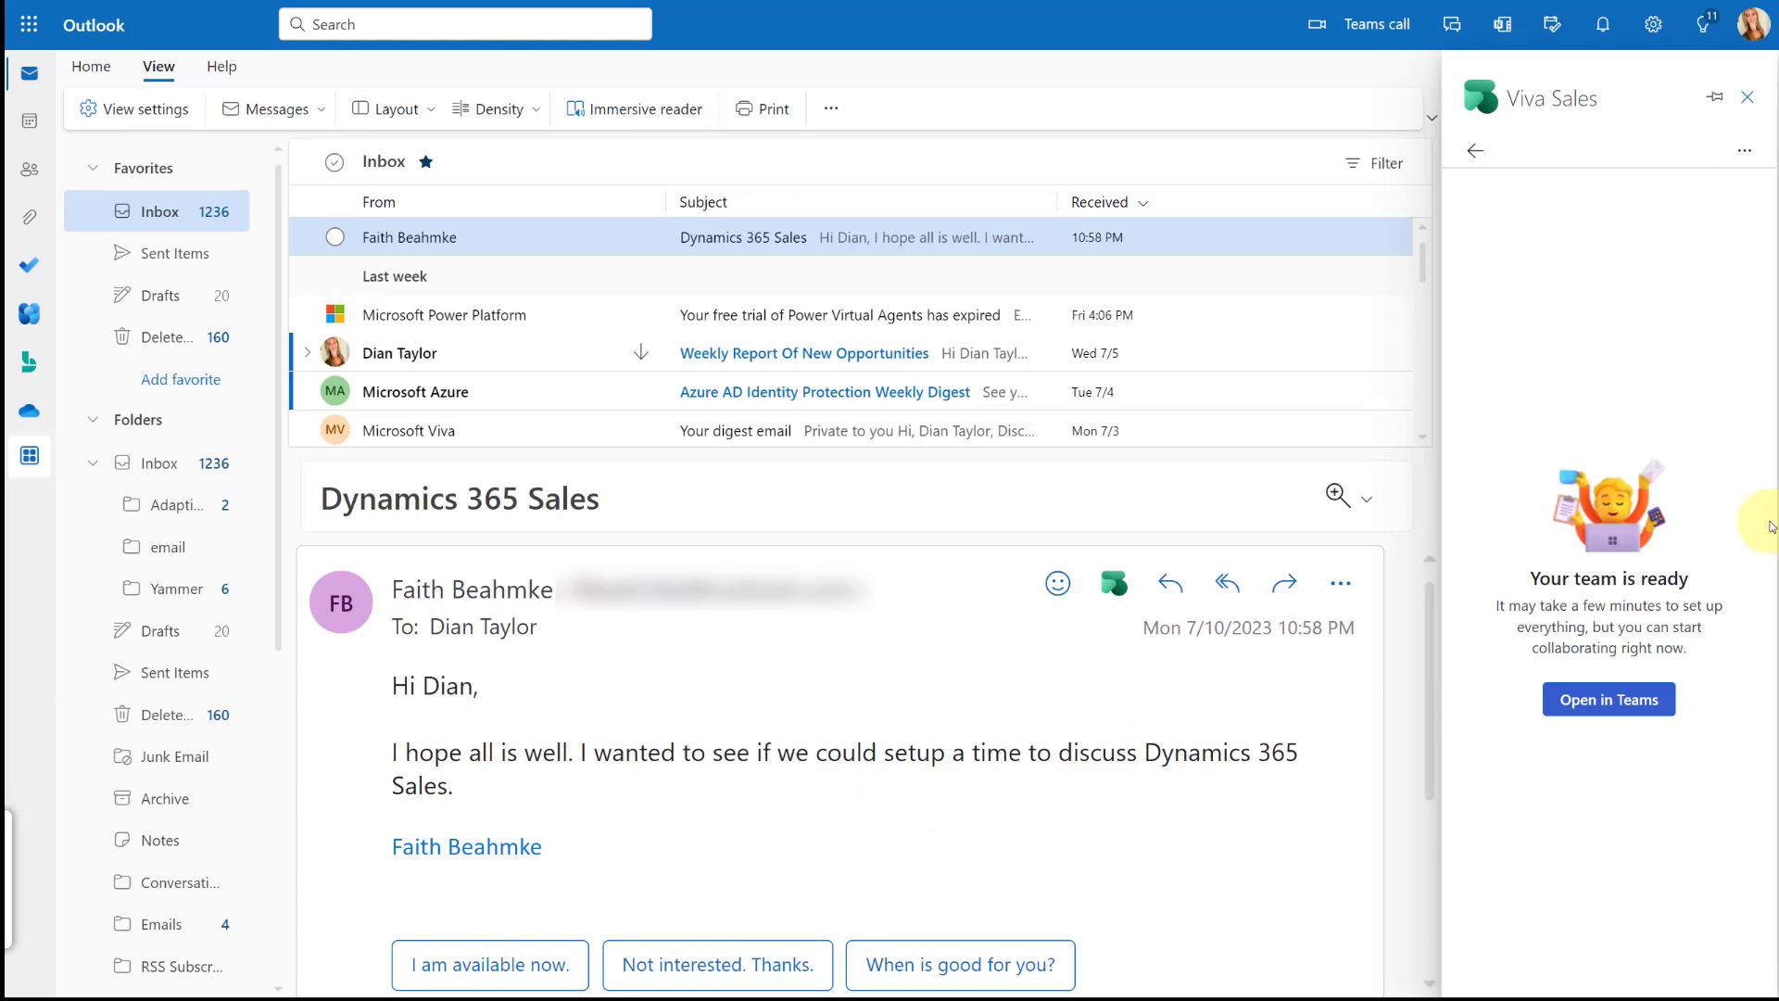
Back in Outlook, start a deal room for the D365 Sales Oppty opportunity in the existing Beahmke Inc team
click(1475, 150)
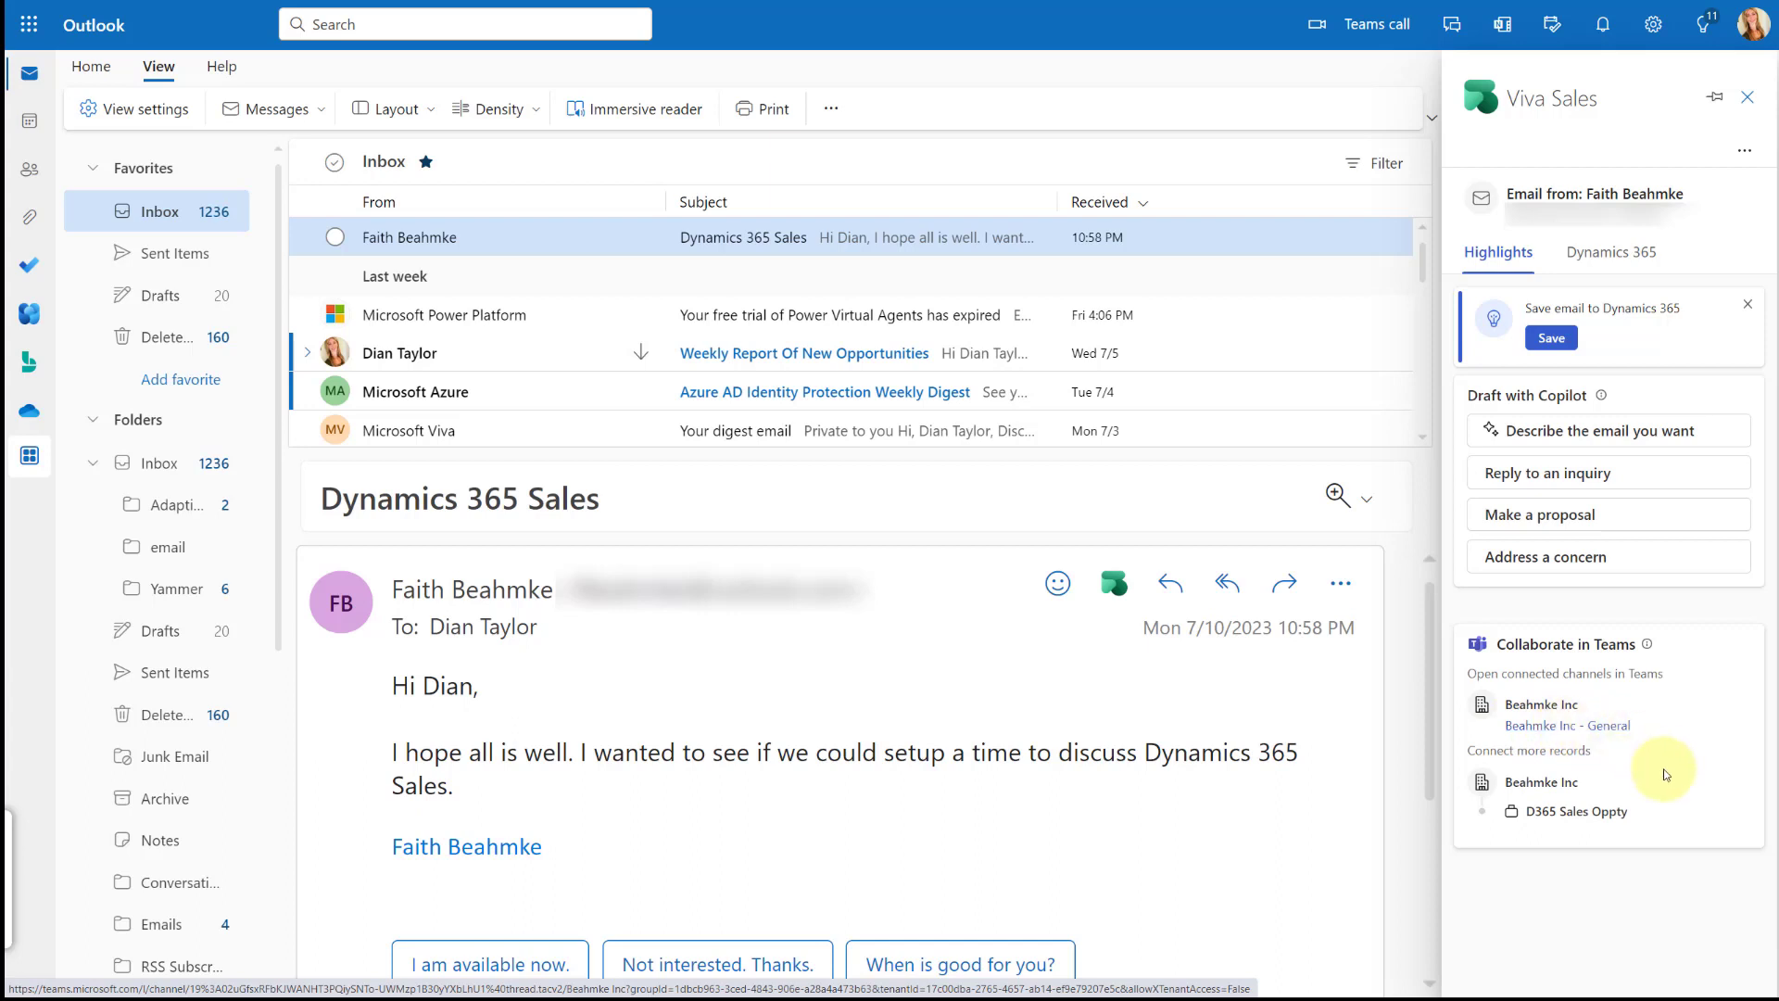
mouse_move(1585, 812)
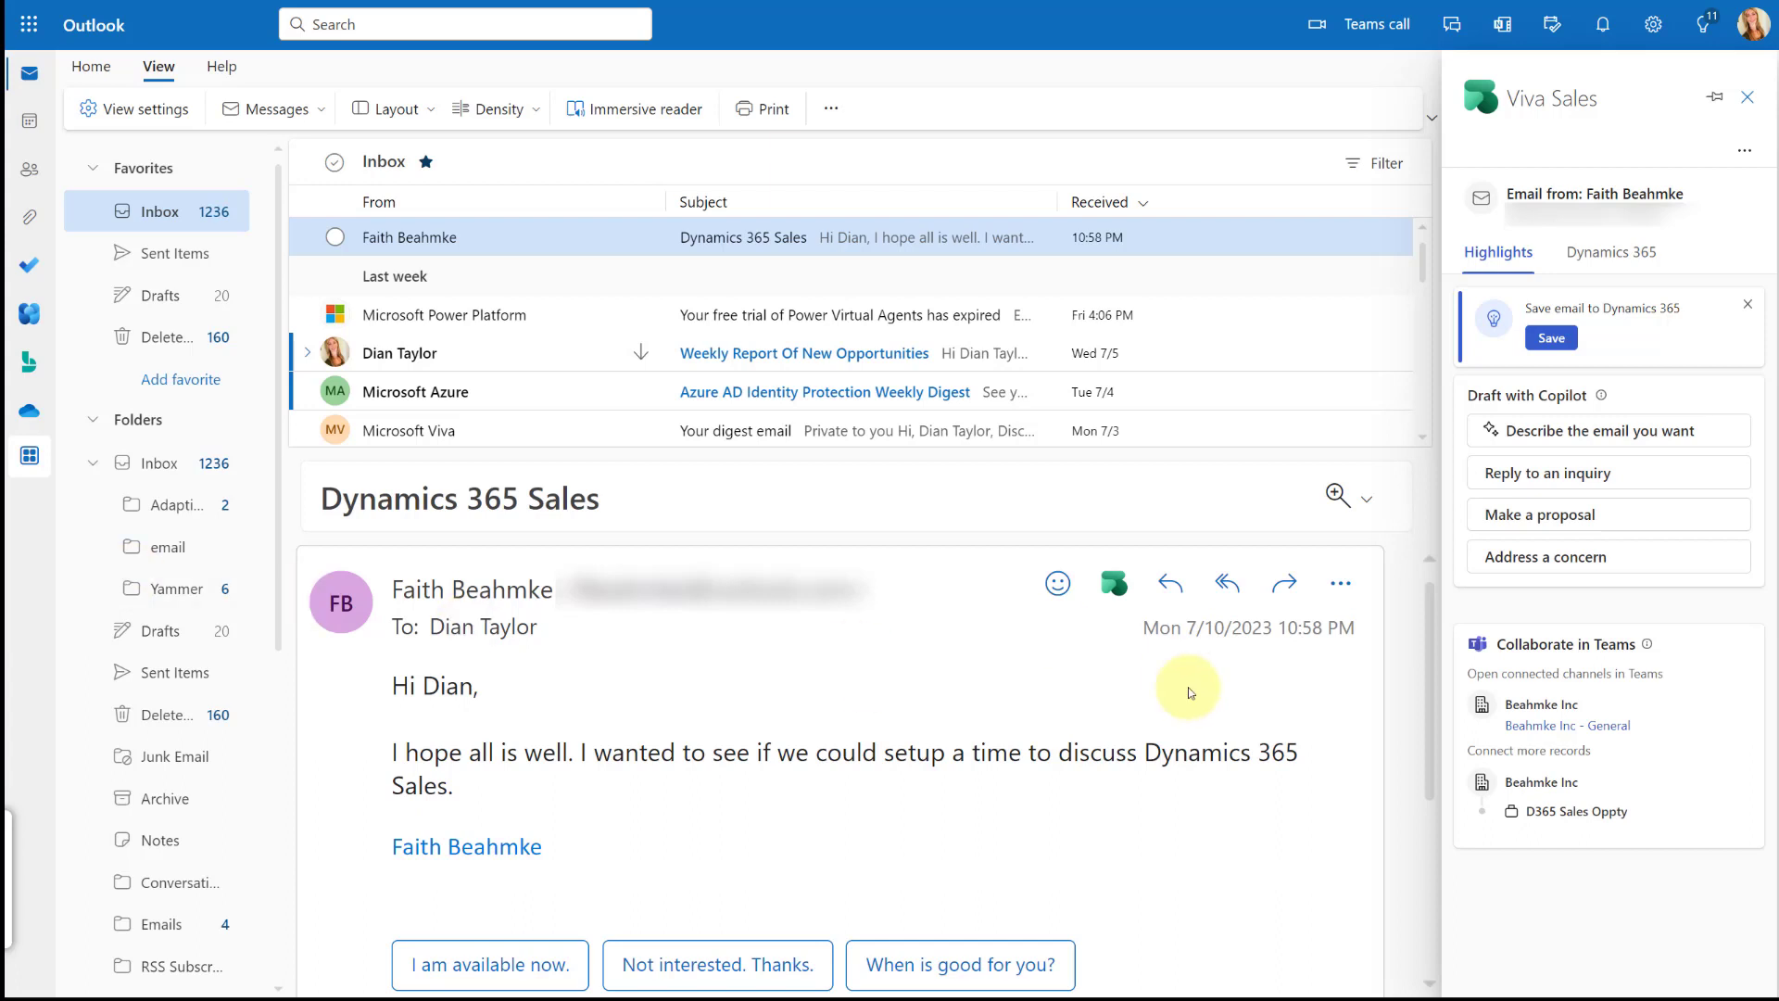
mouse_move(1564, 814)
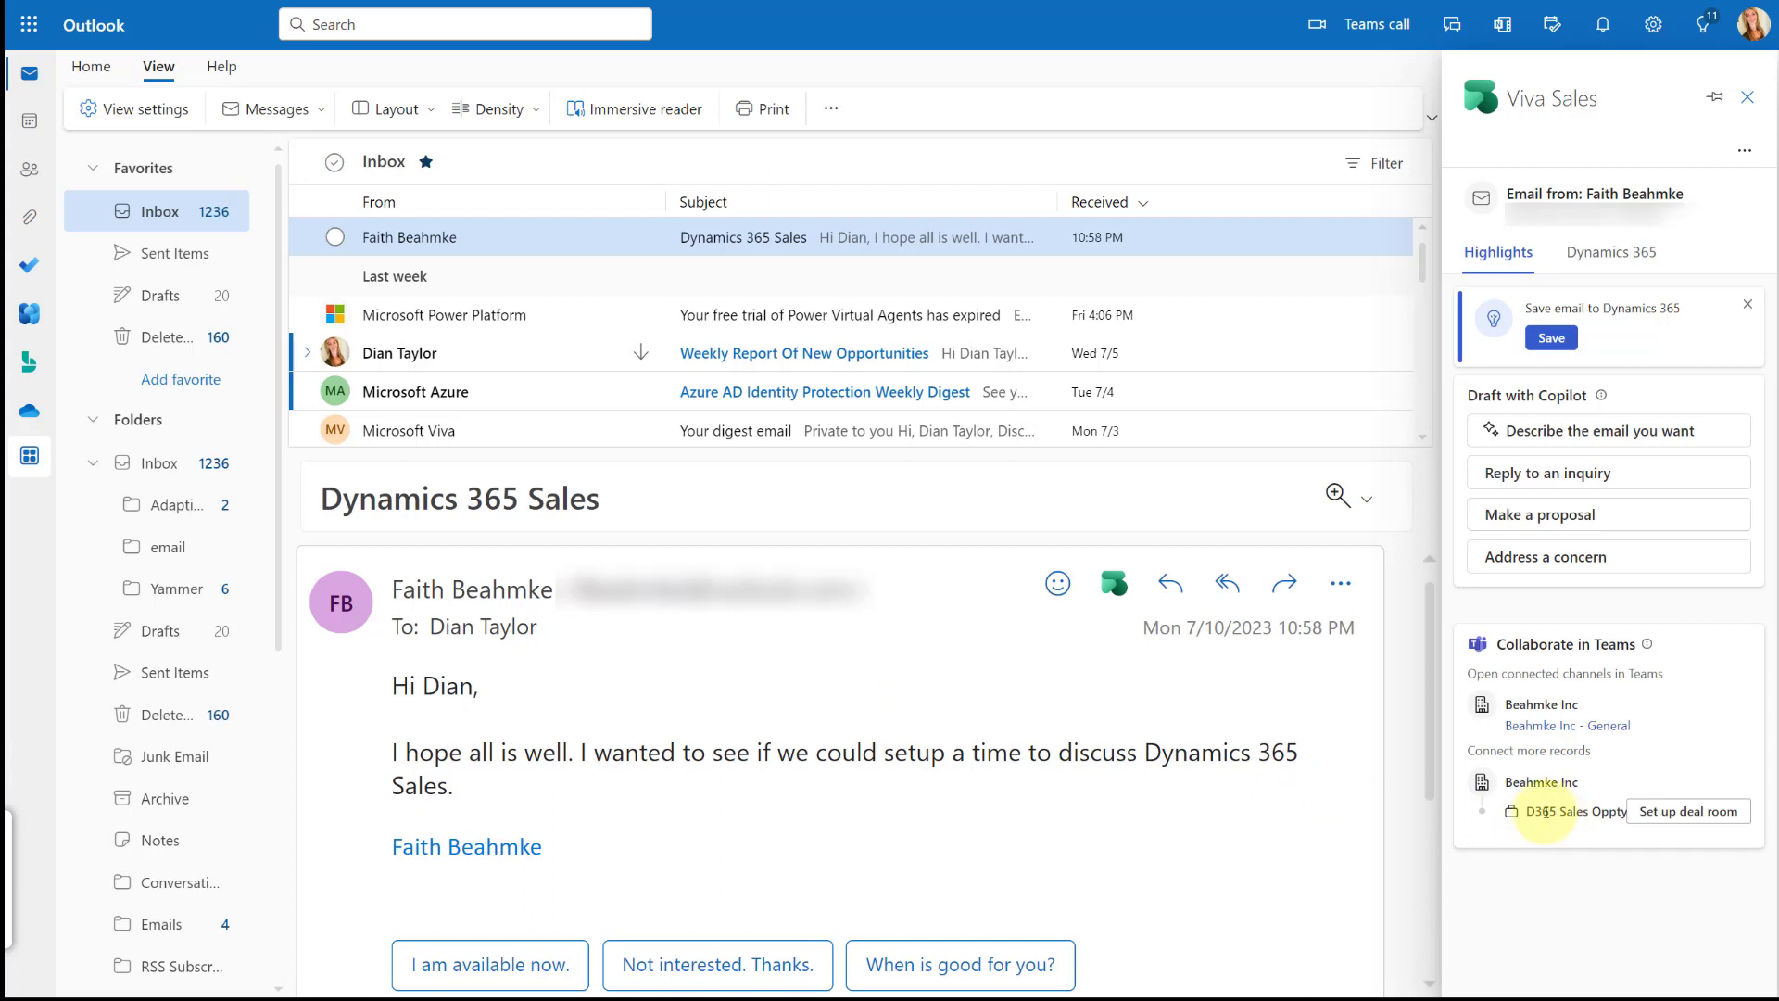
click(1691, 819)
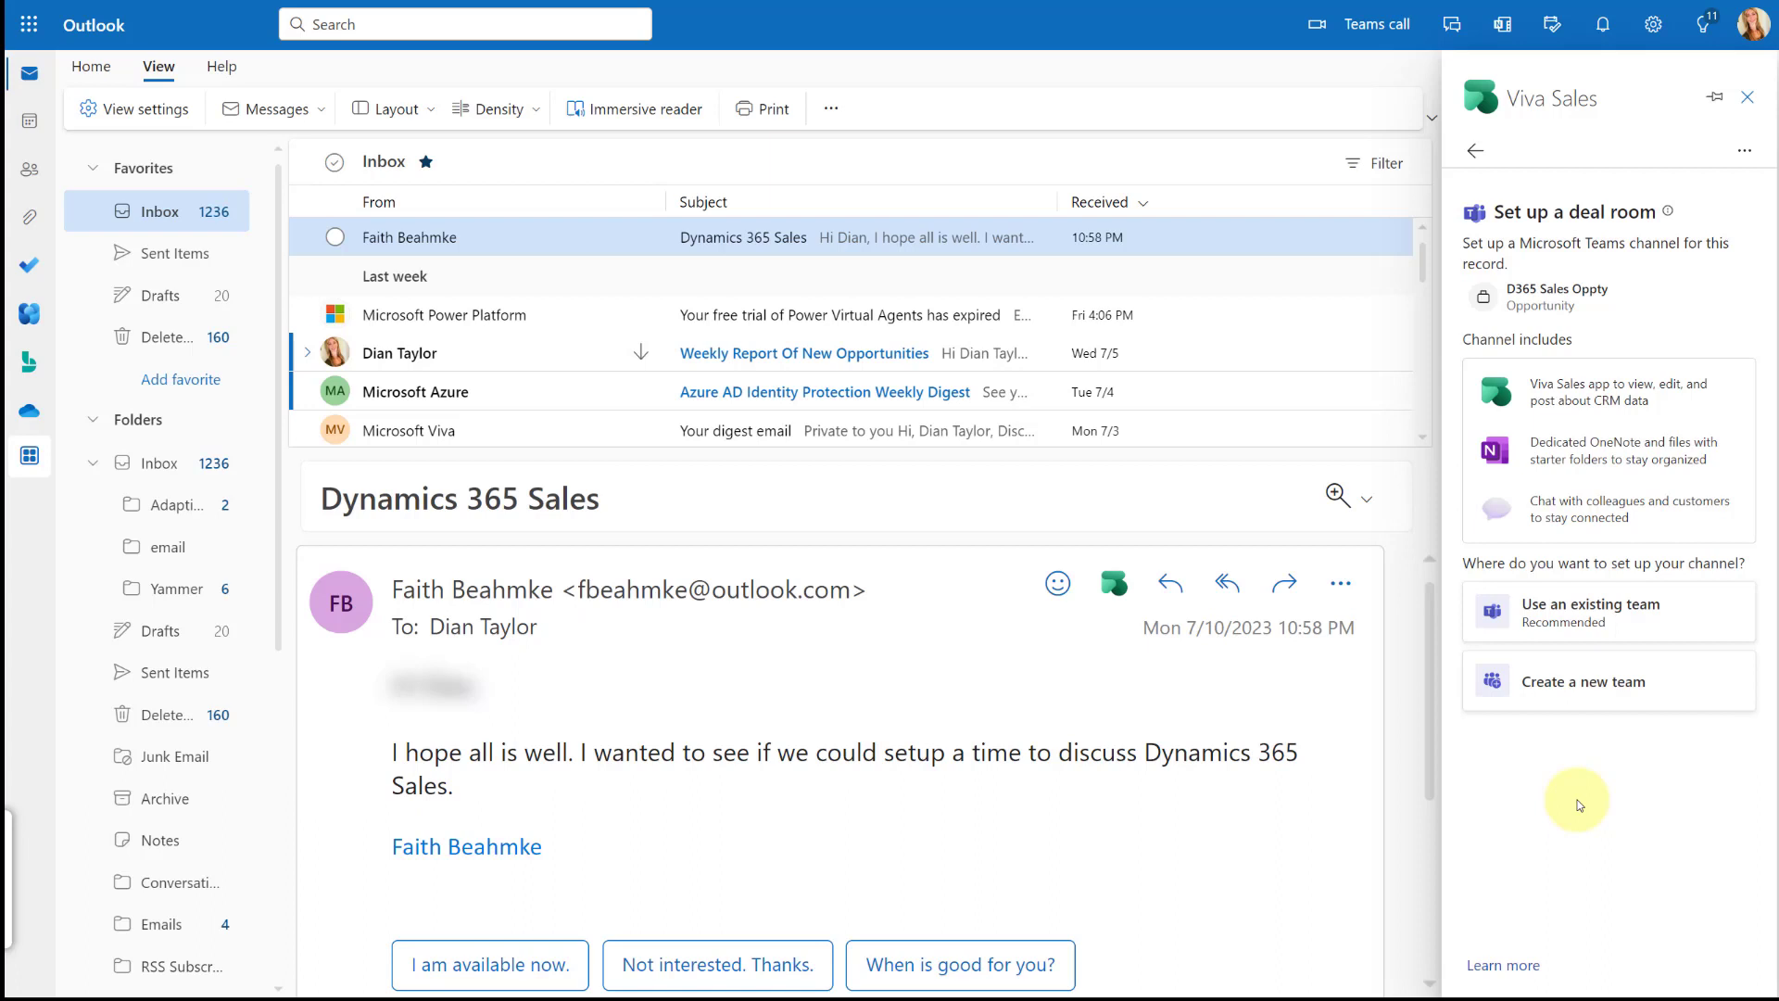
click(1559, 623)
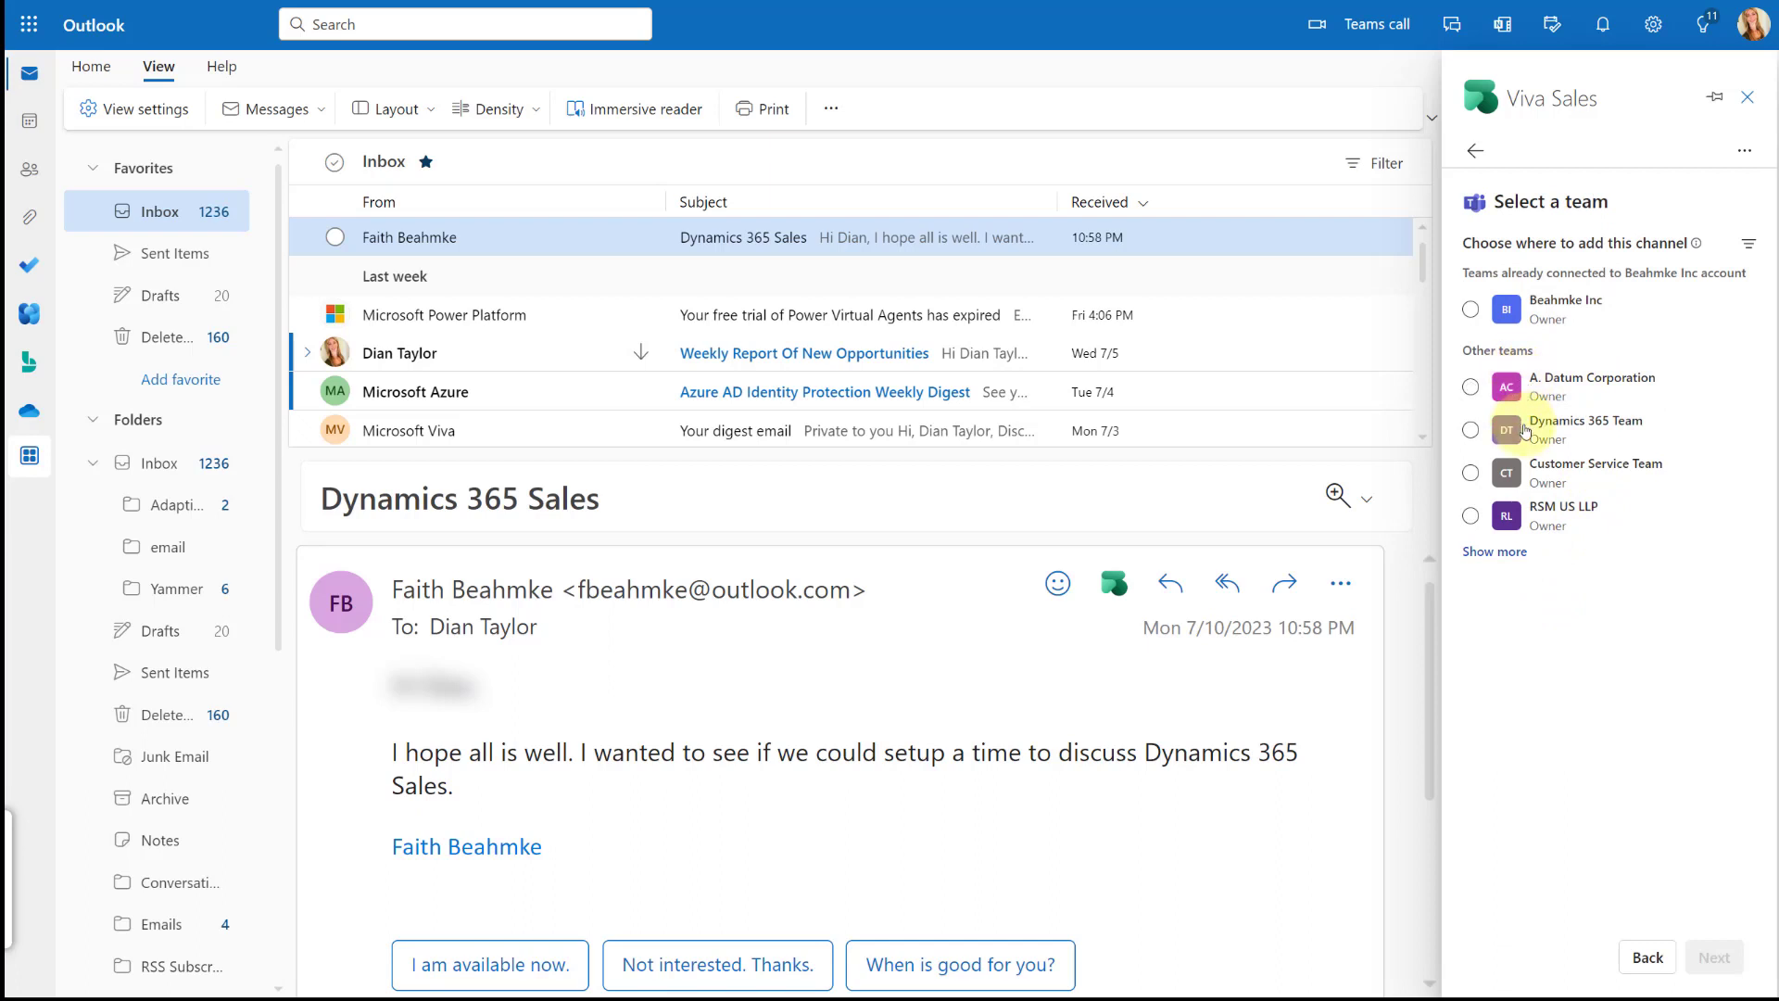
click(1544, 382)
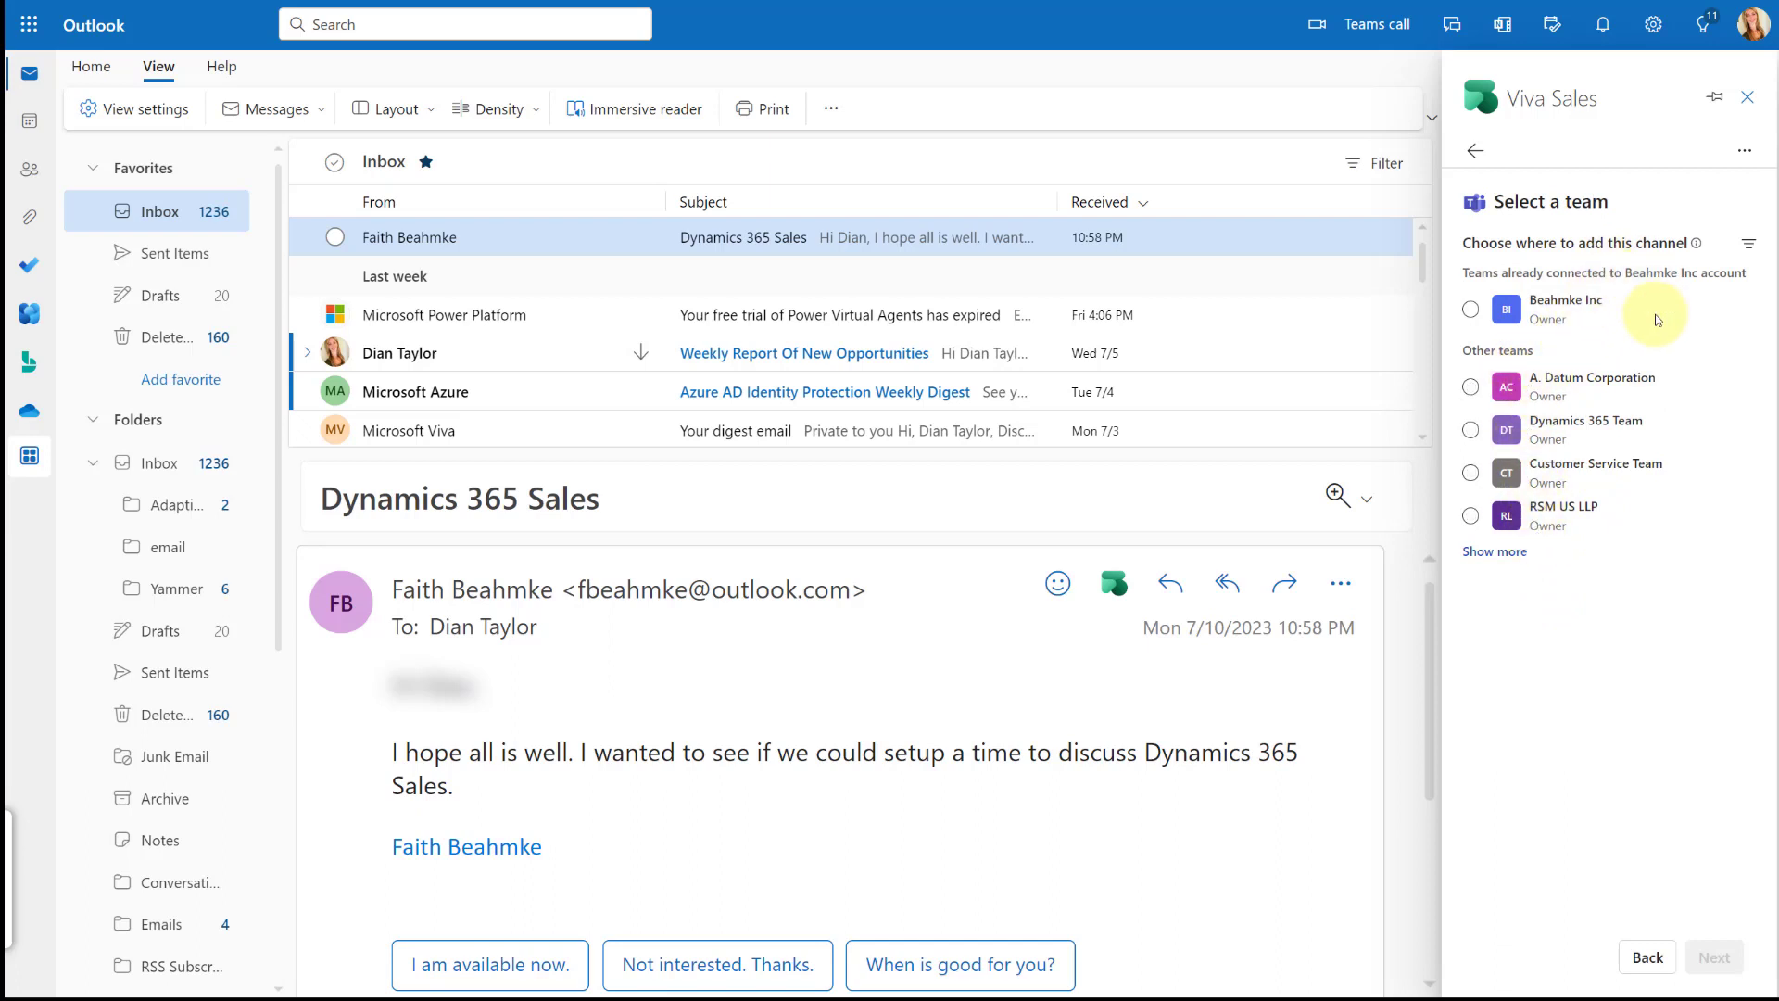
click(1471, 311)
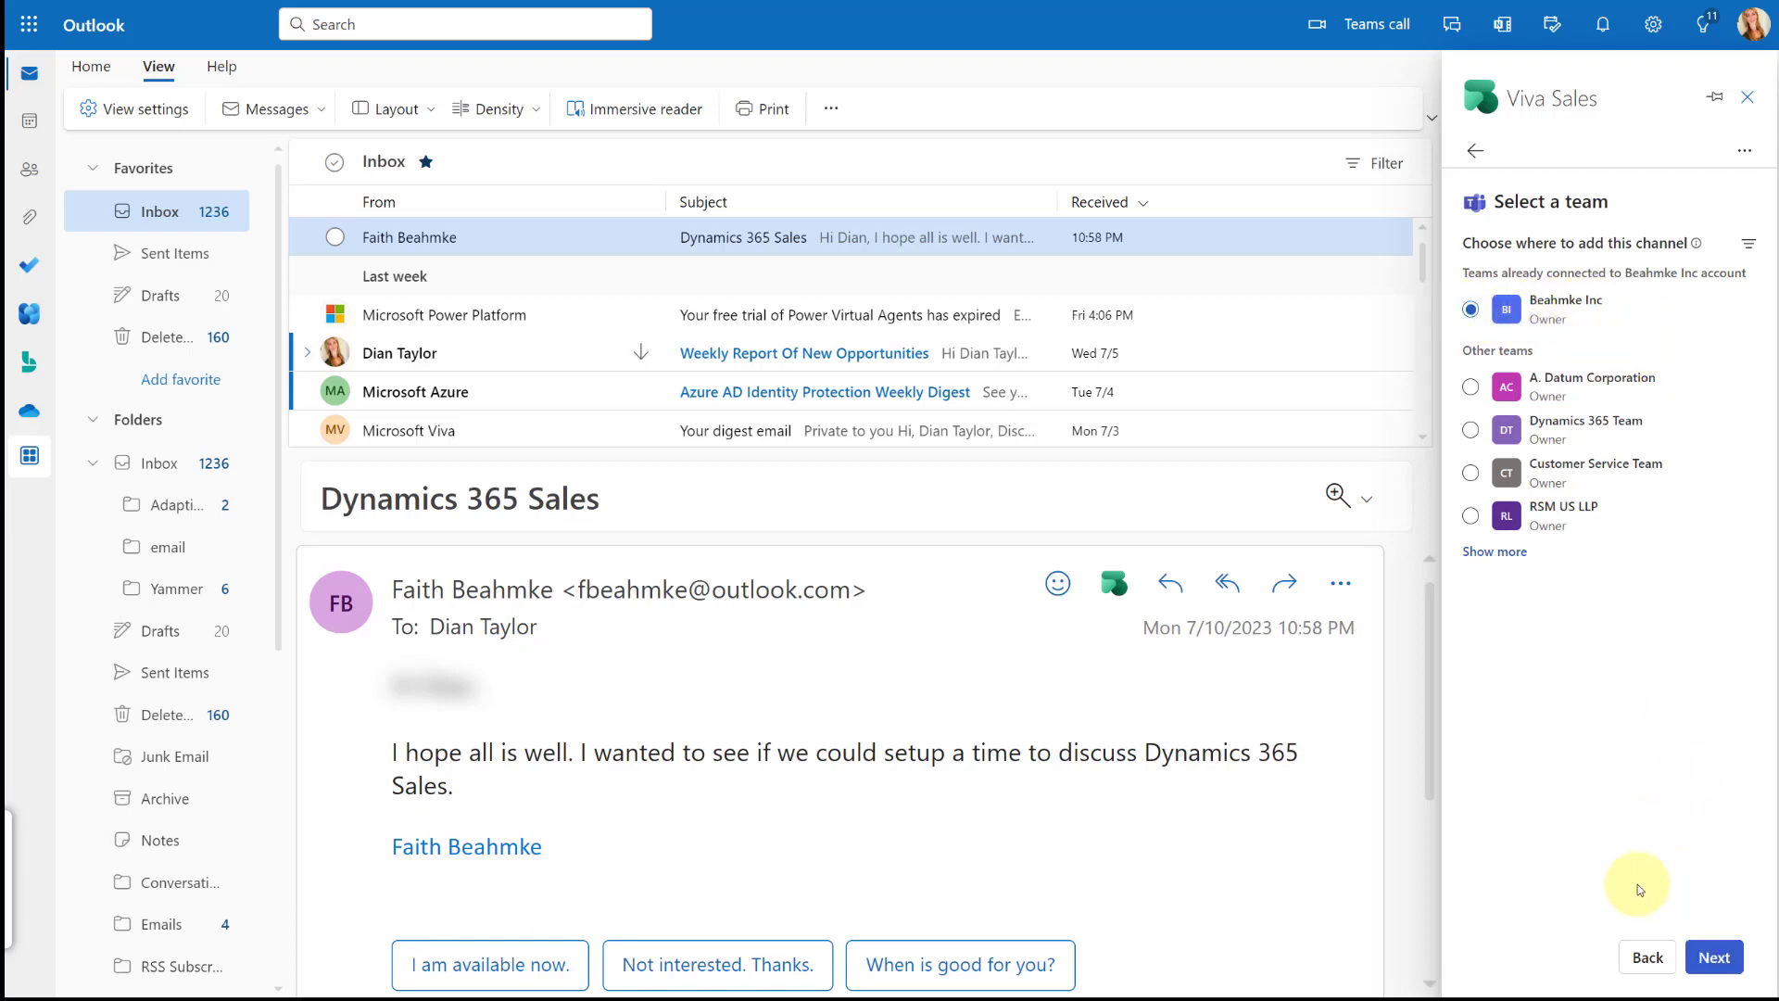
click(1727, 963)
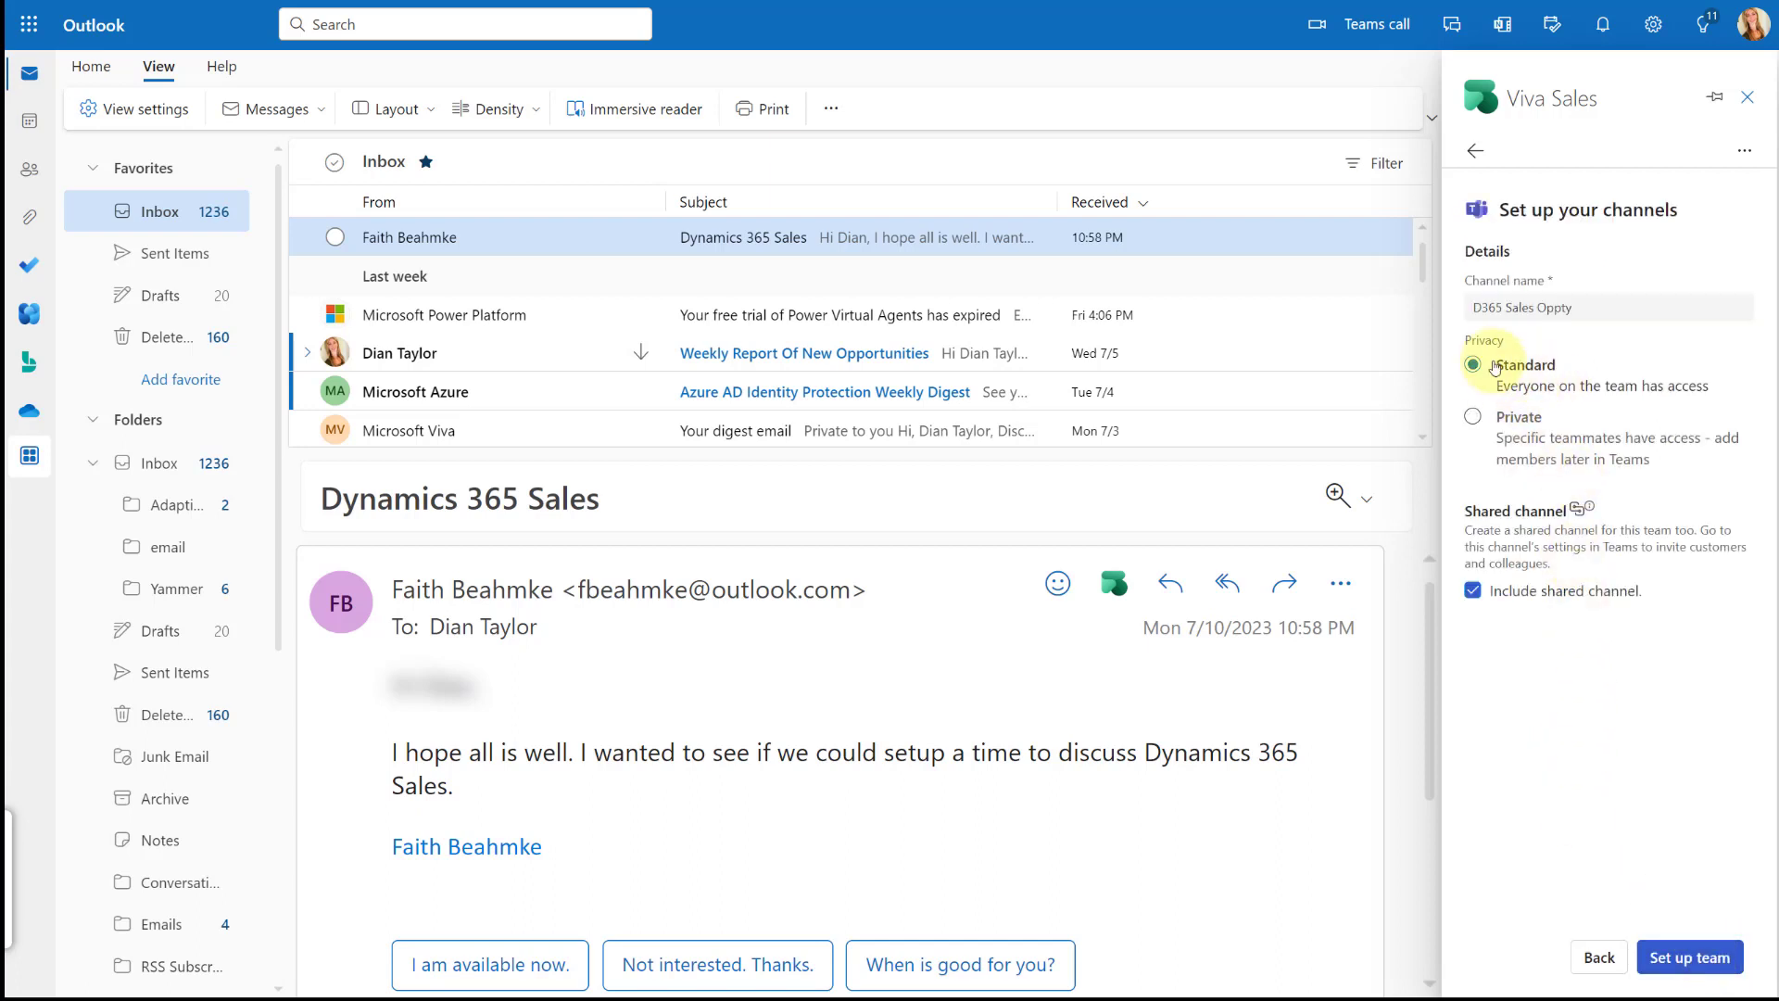
Exclude the shared channel and set up the D365 Sales Oppty channel with Standard privacy
drag(1473, 307, 1631, 309)
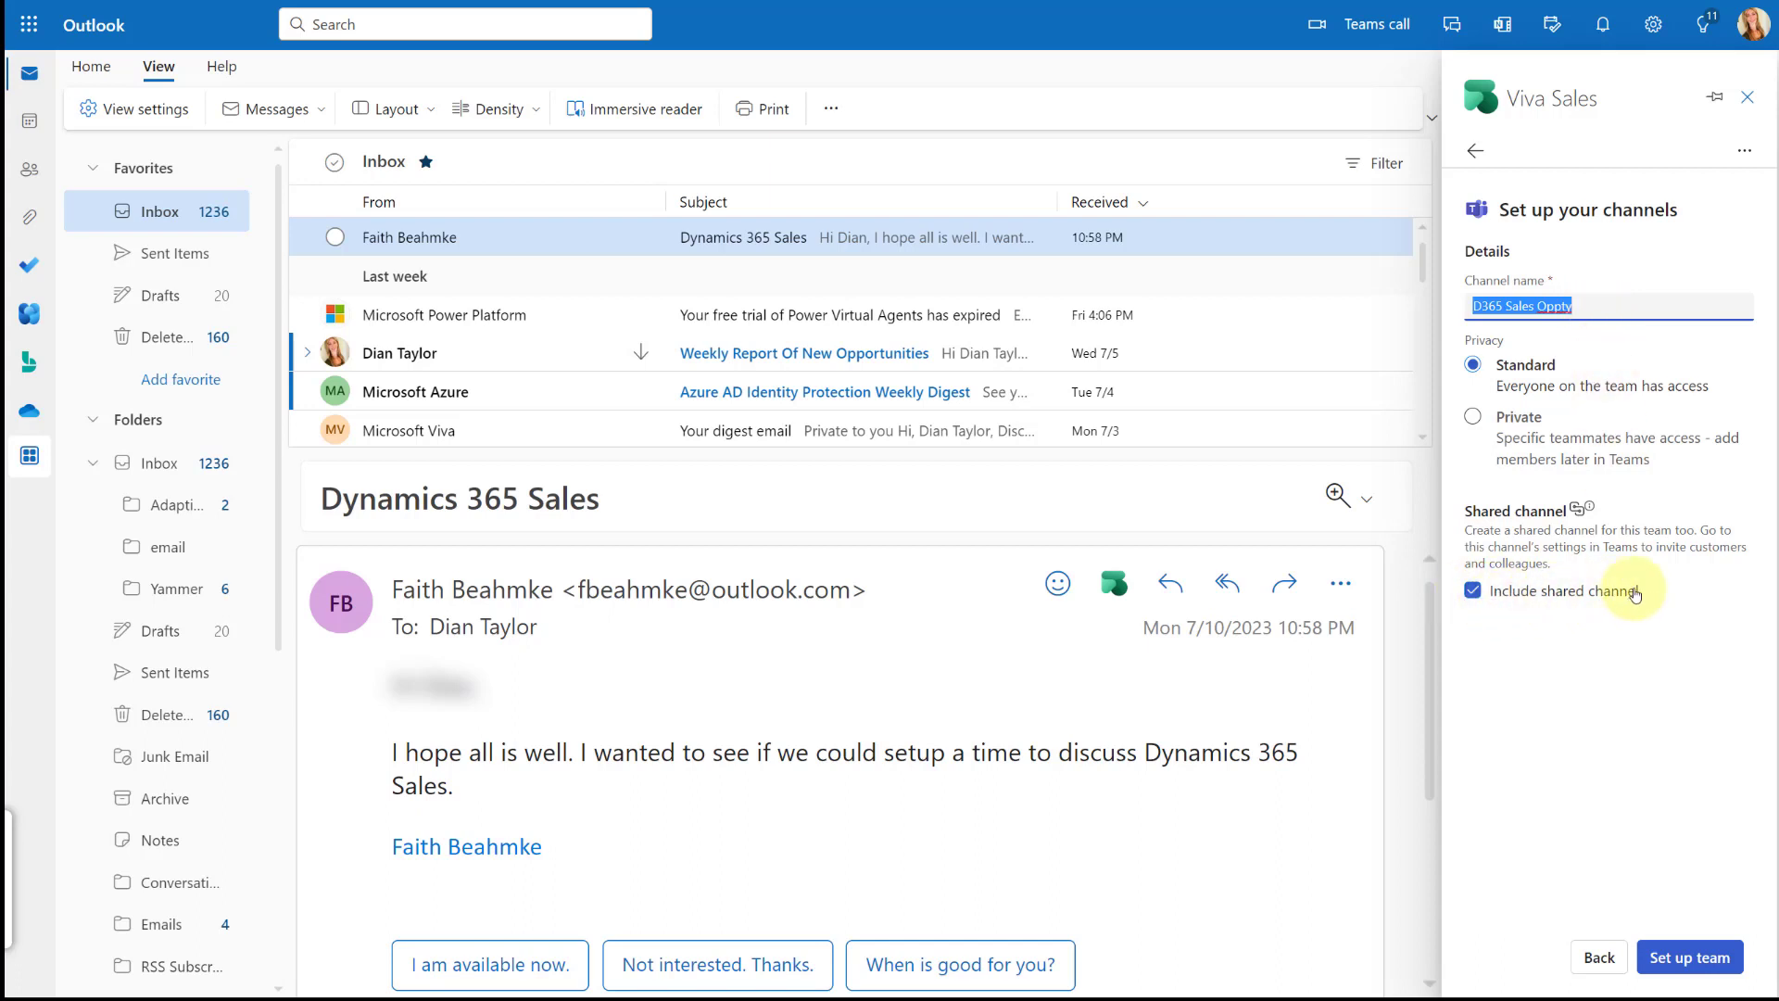
click(1471, 591)
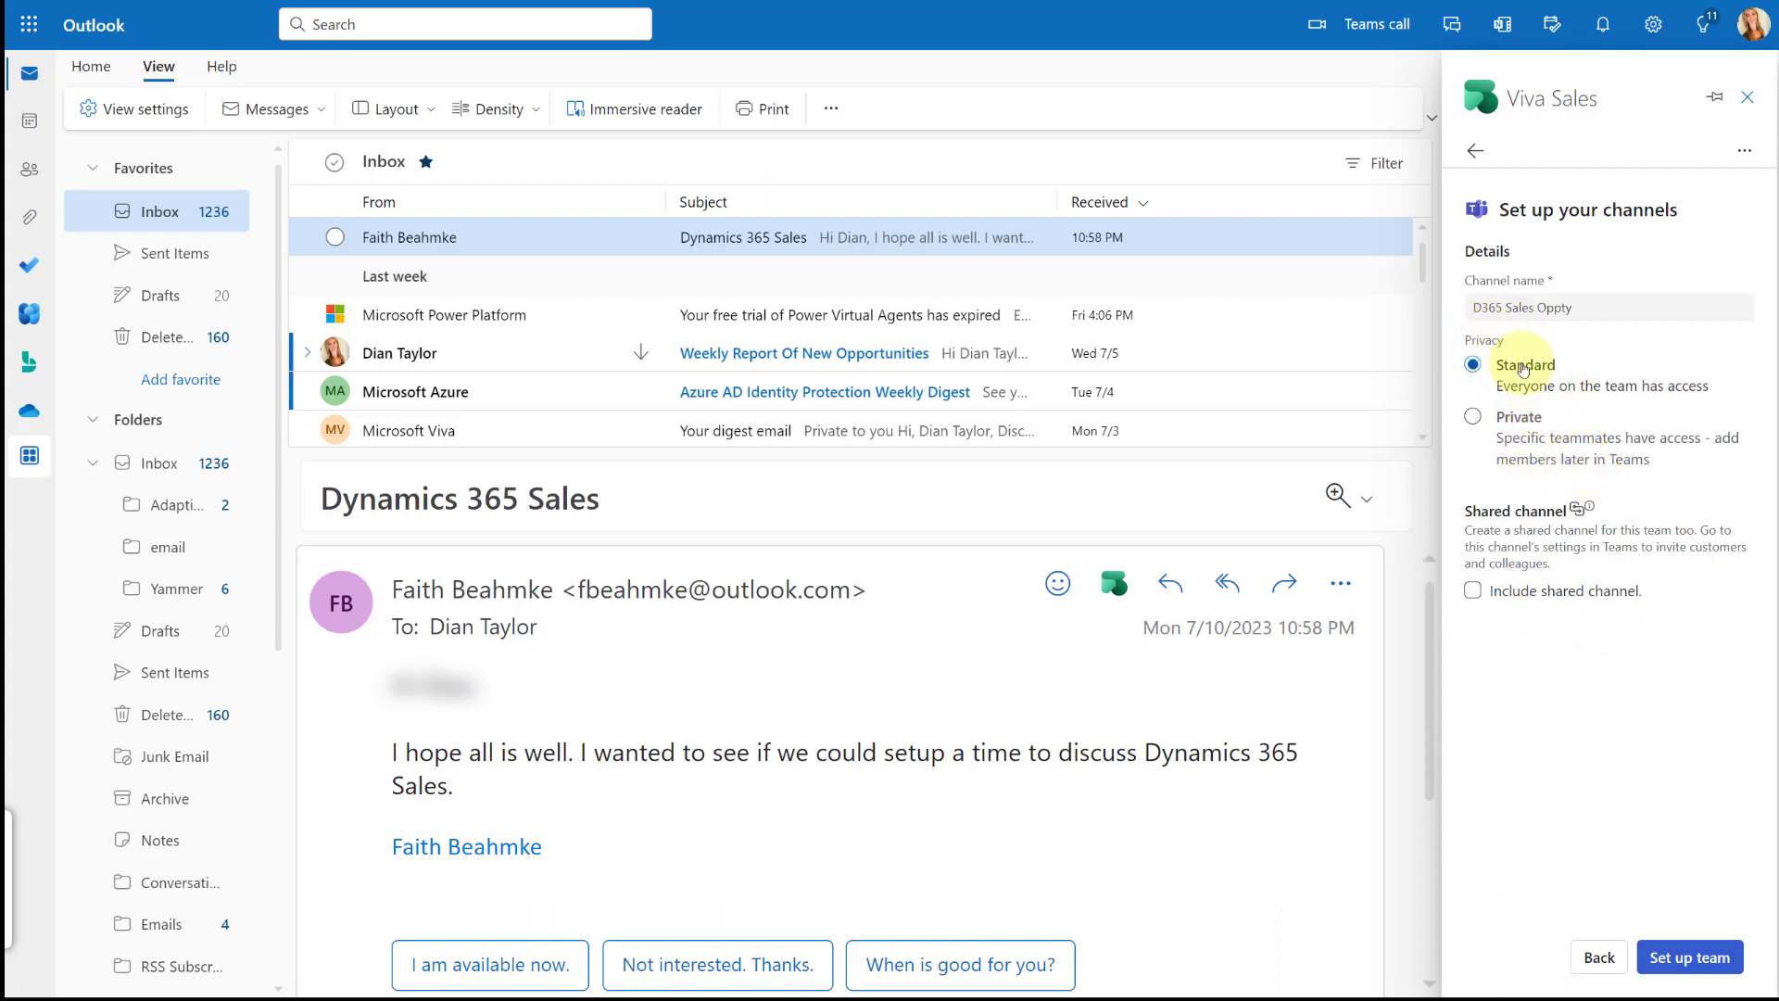
click(1690, 957)
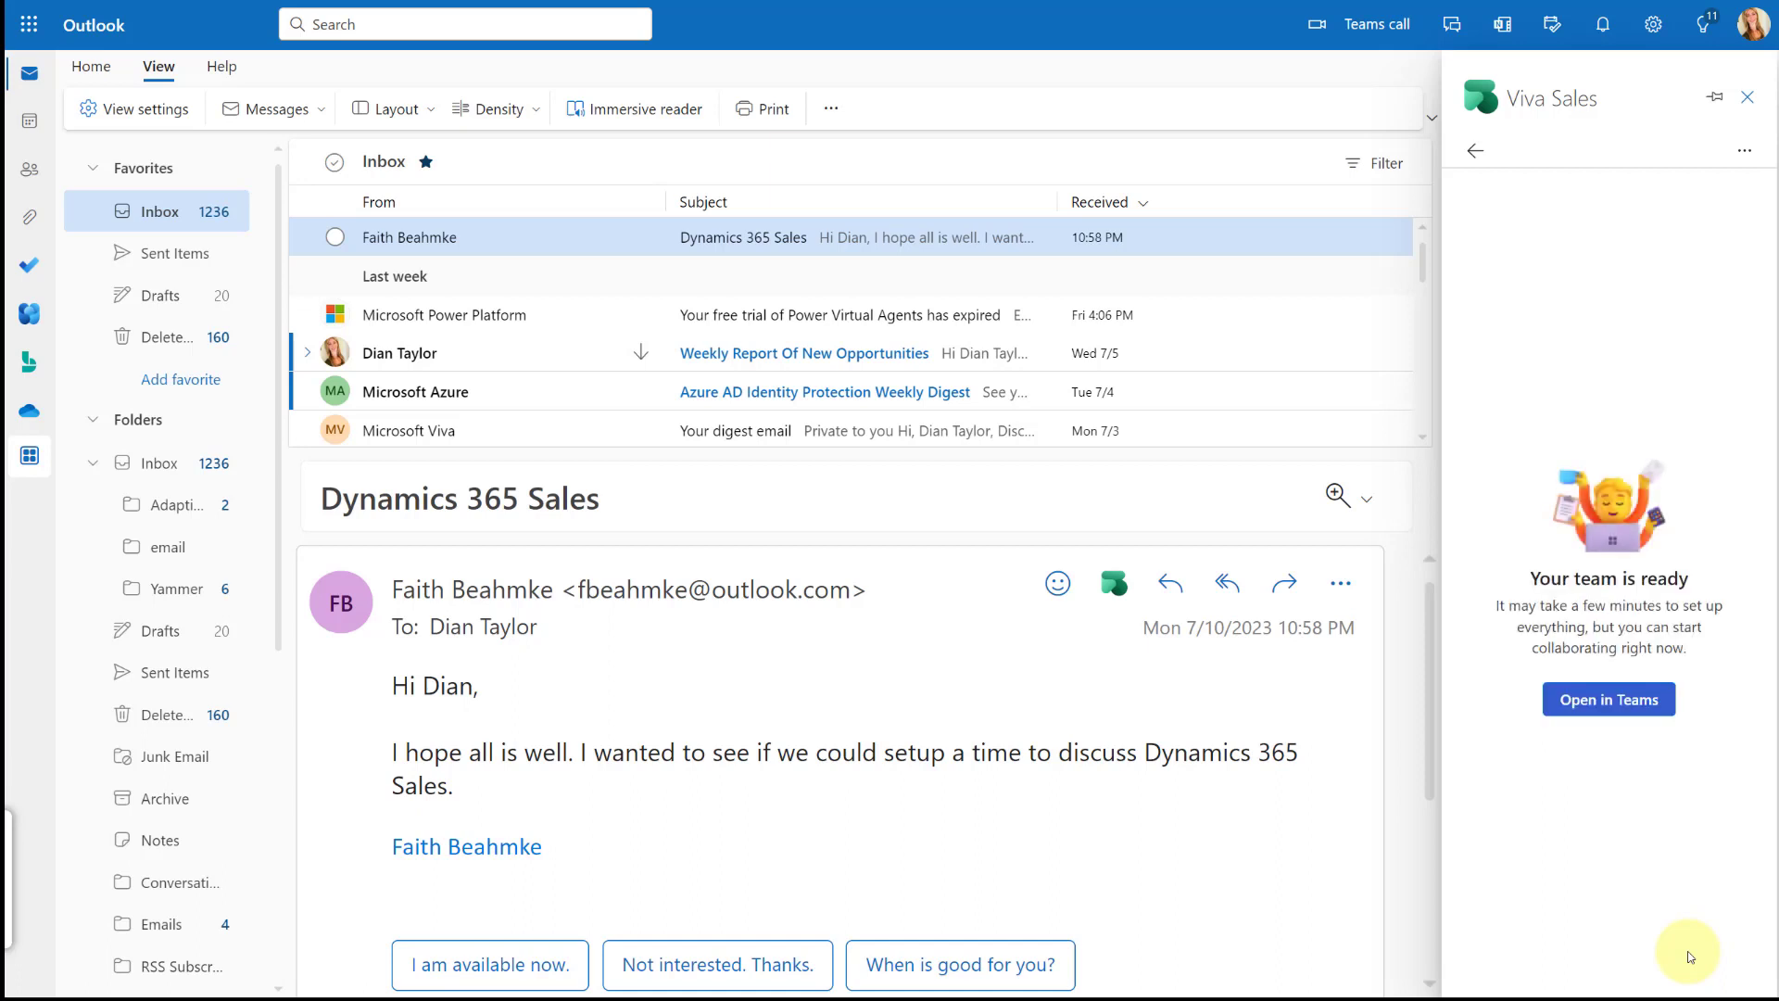
Open the D365 Sales Oppty deal room in the Teams web app instead of the desktop app
click(1611, 699)
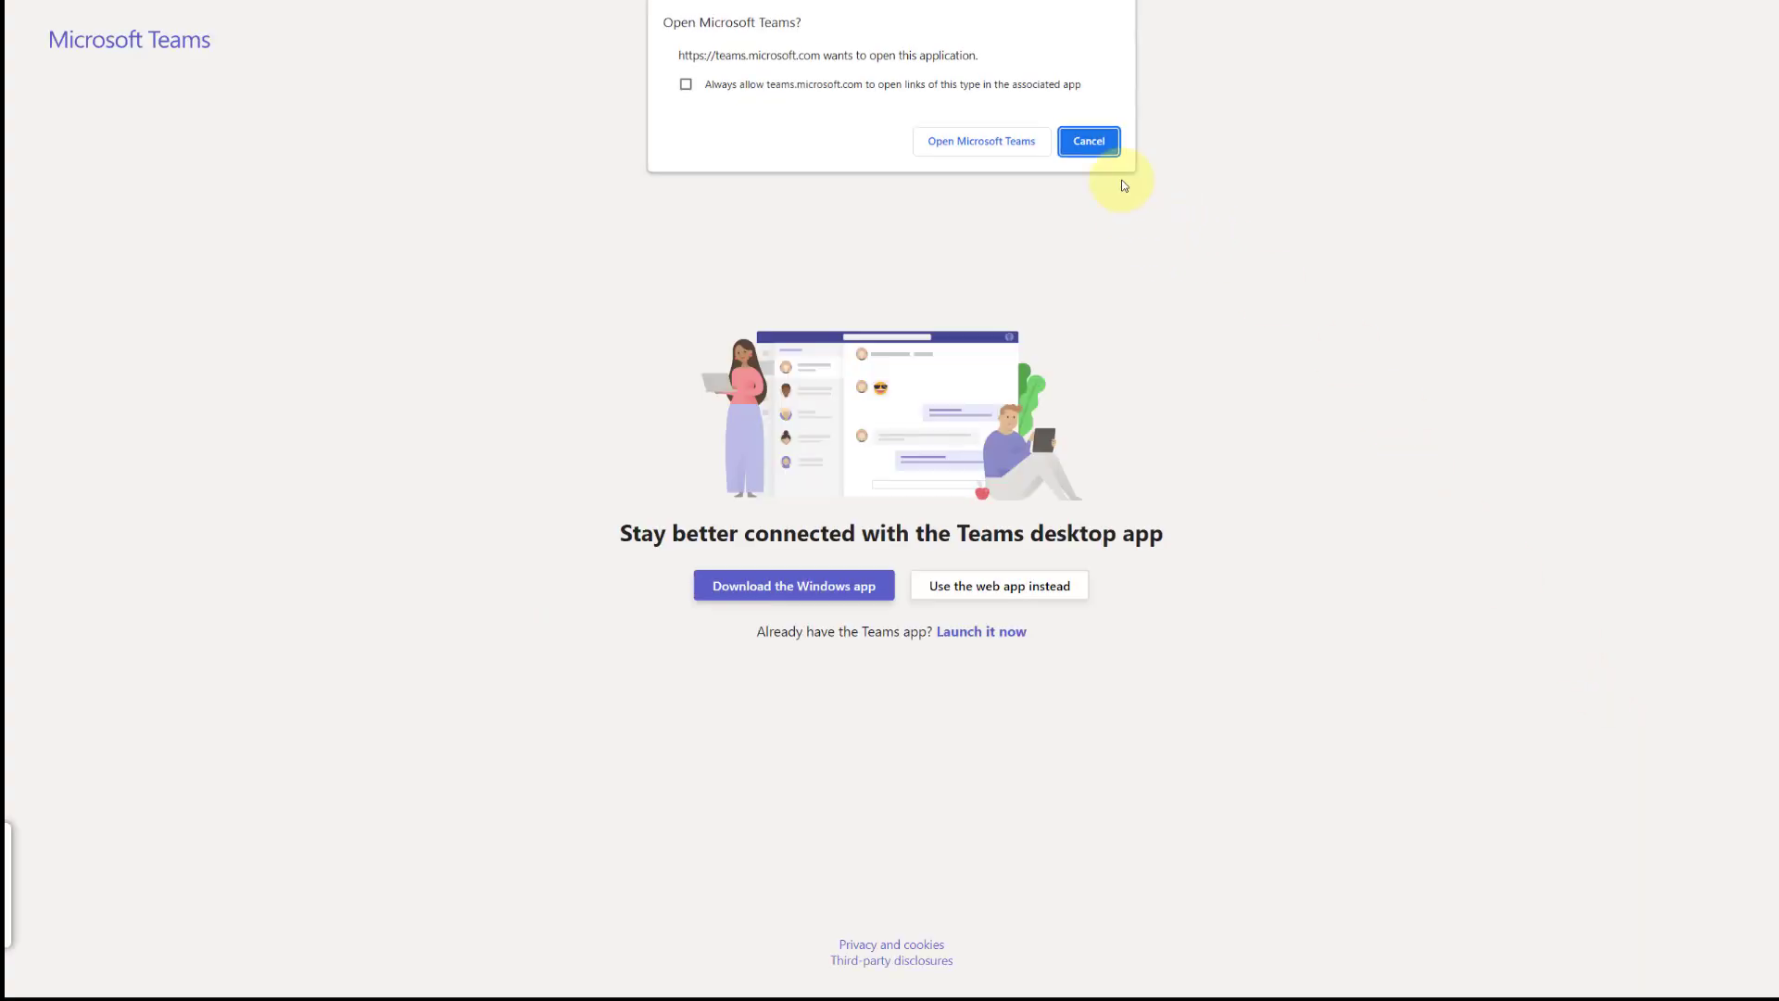
click(1090, 140)
click(1005, 586)
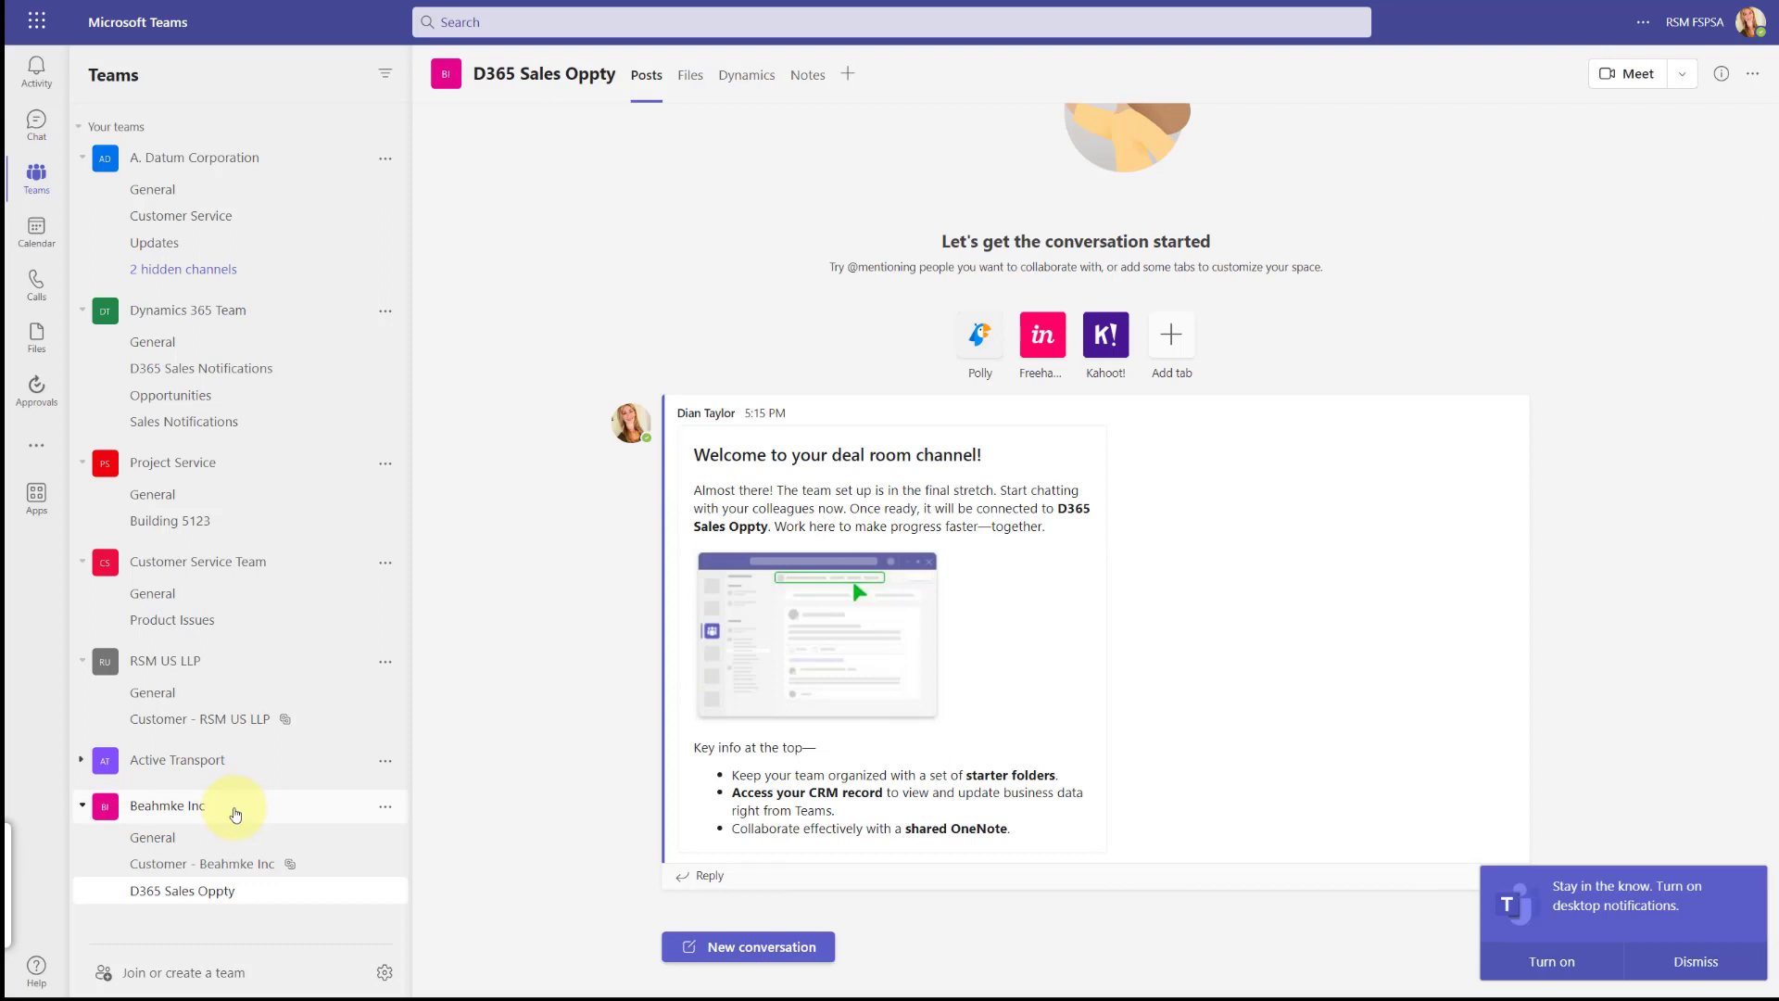
Examine the D365 Sales Oppty channel's Files, Dynamics record, Notes and CRM OneNote
click(183, 891)
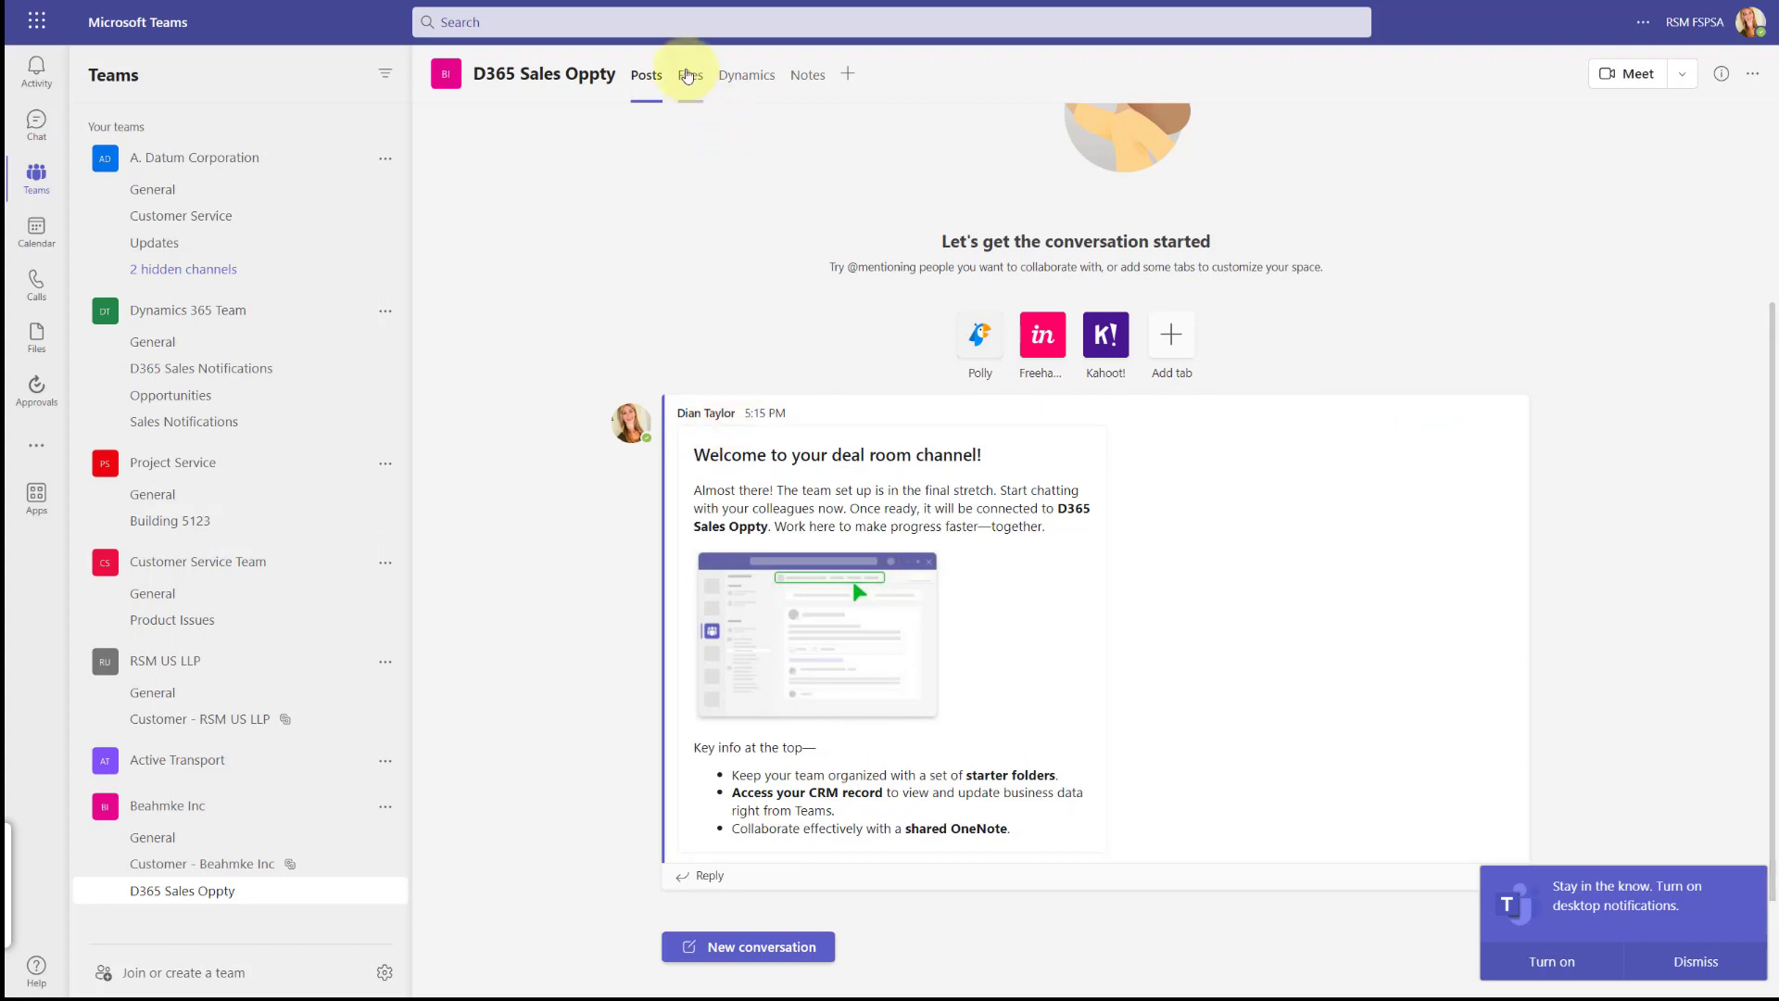
click(687, 76)
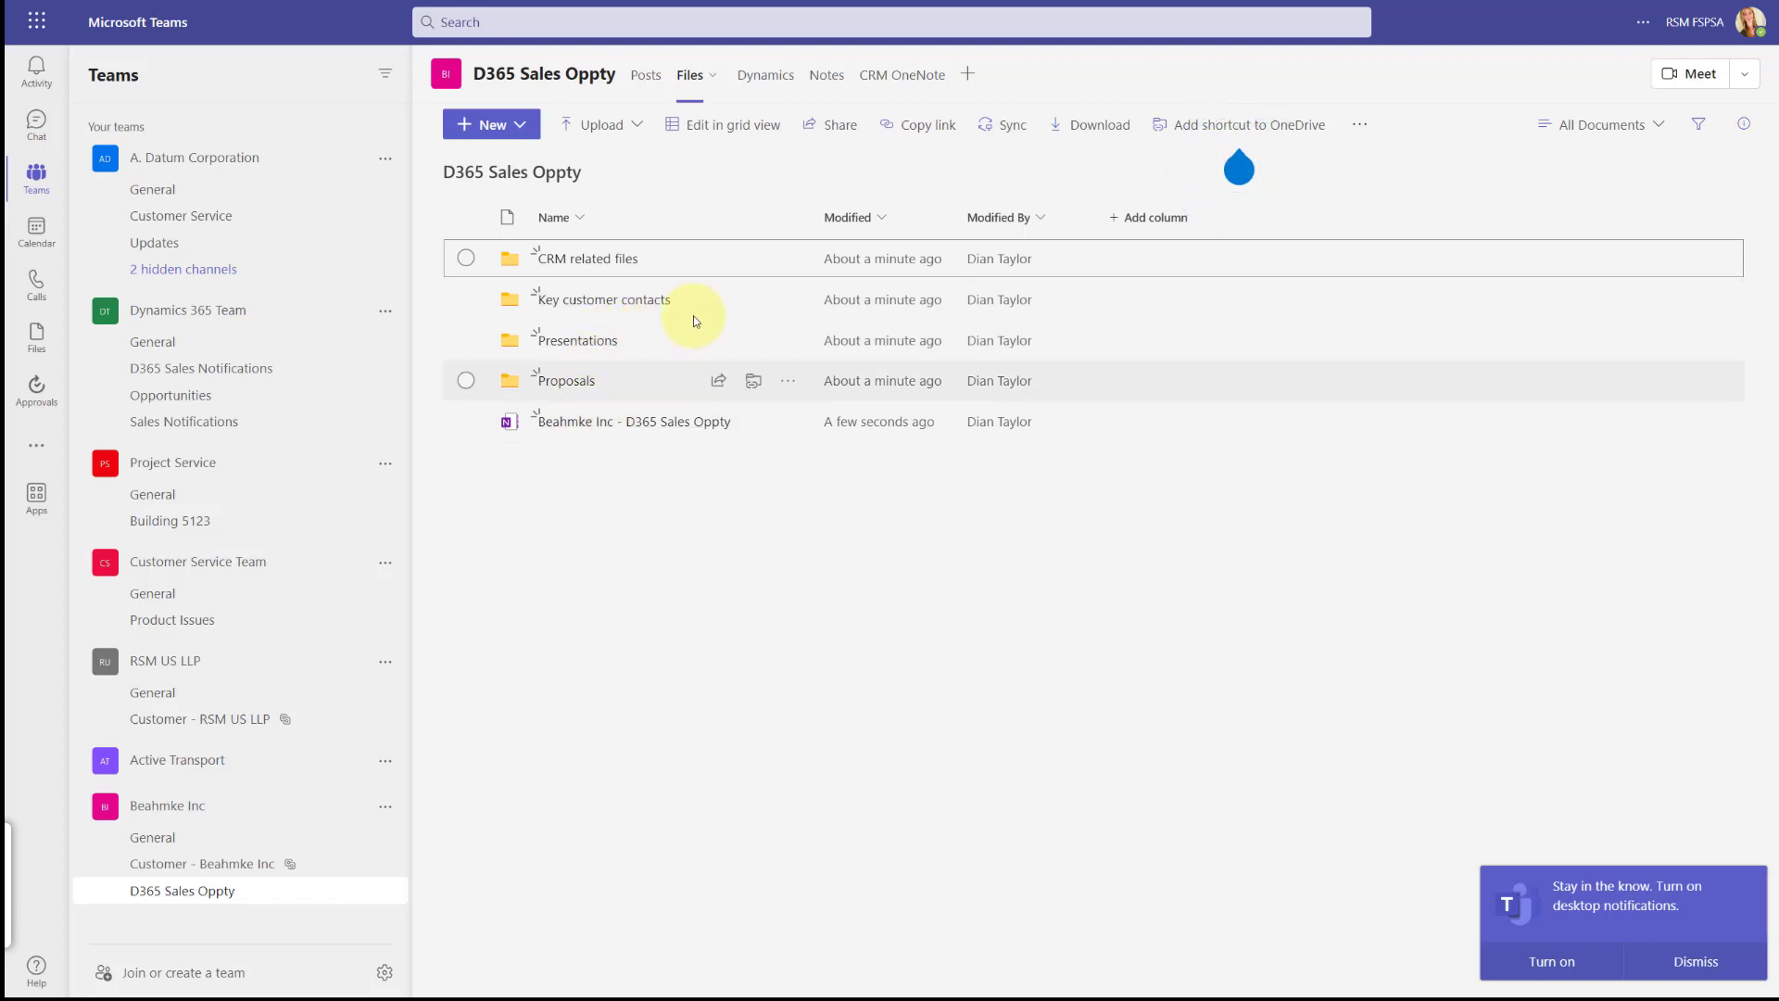
click(774, 102)
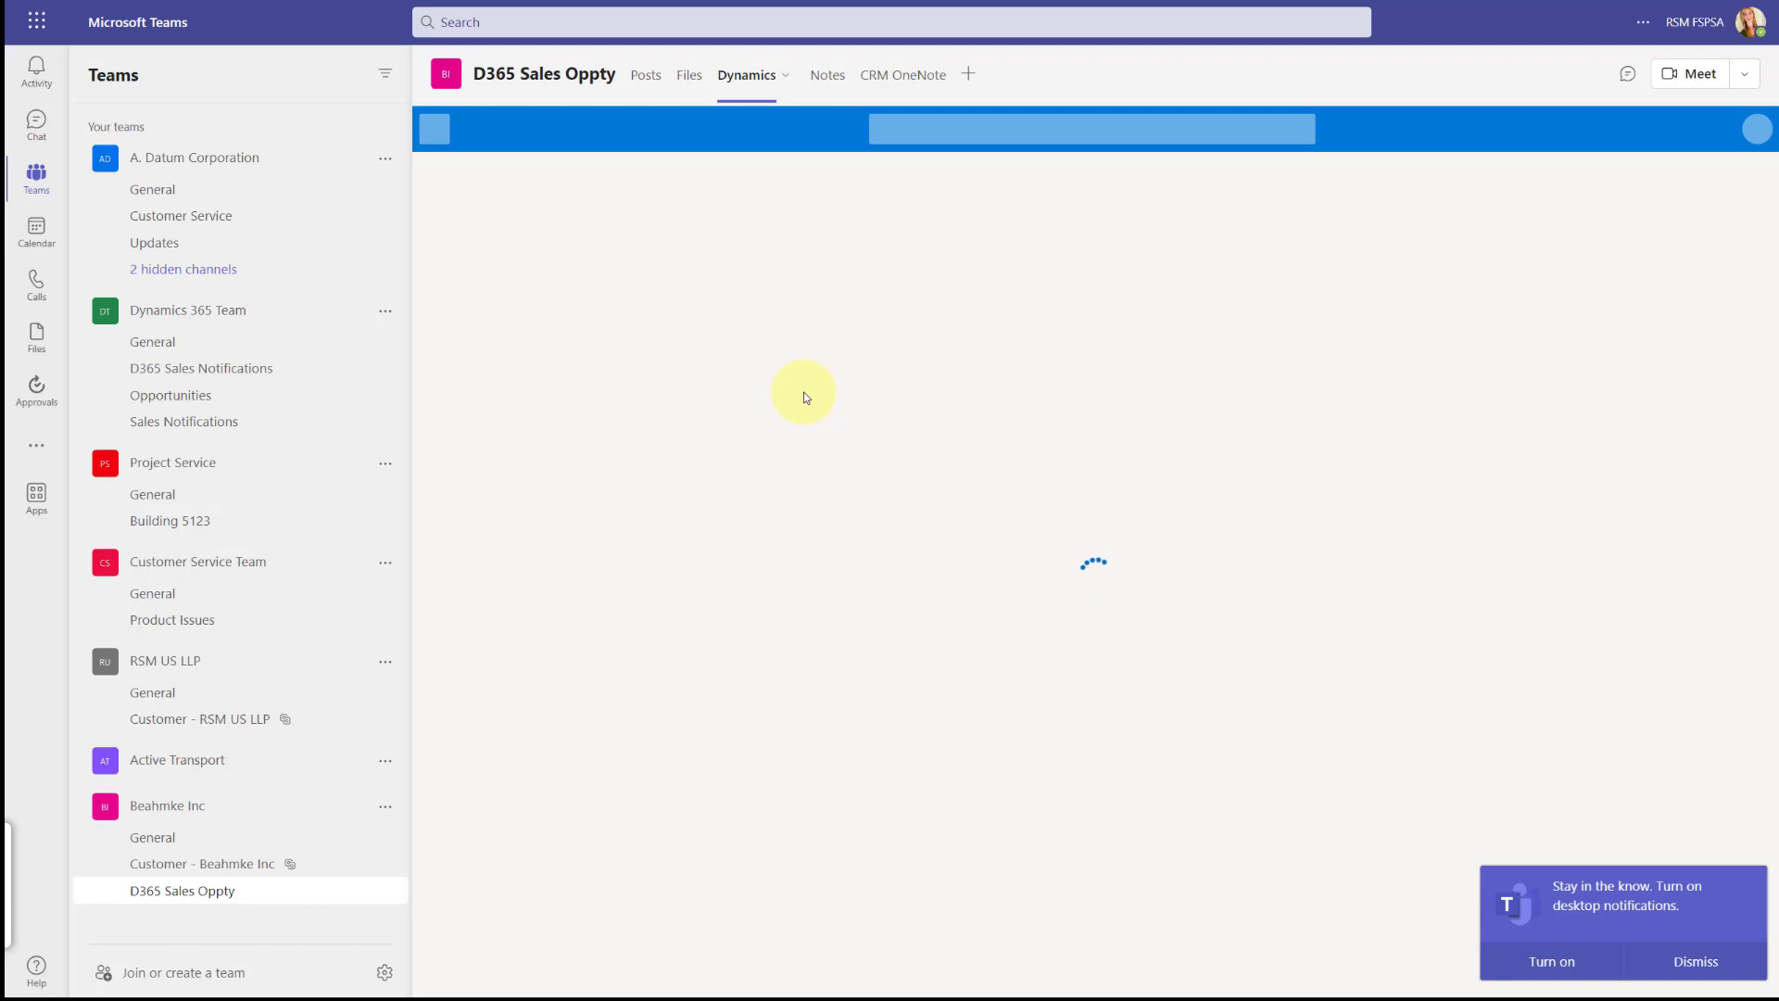
click(820, 85)
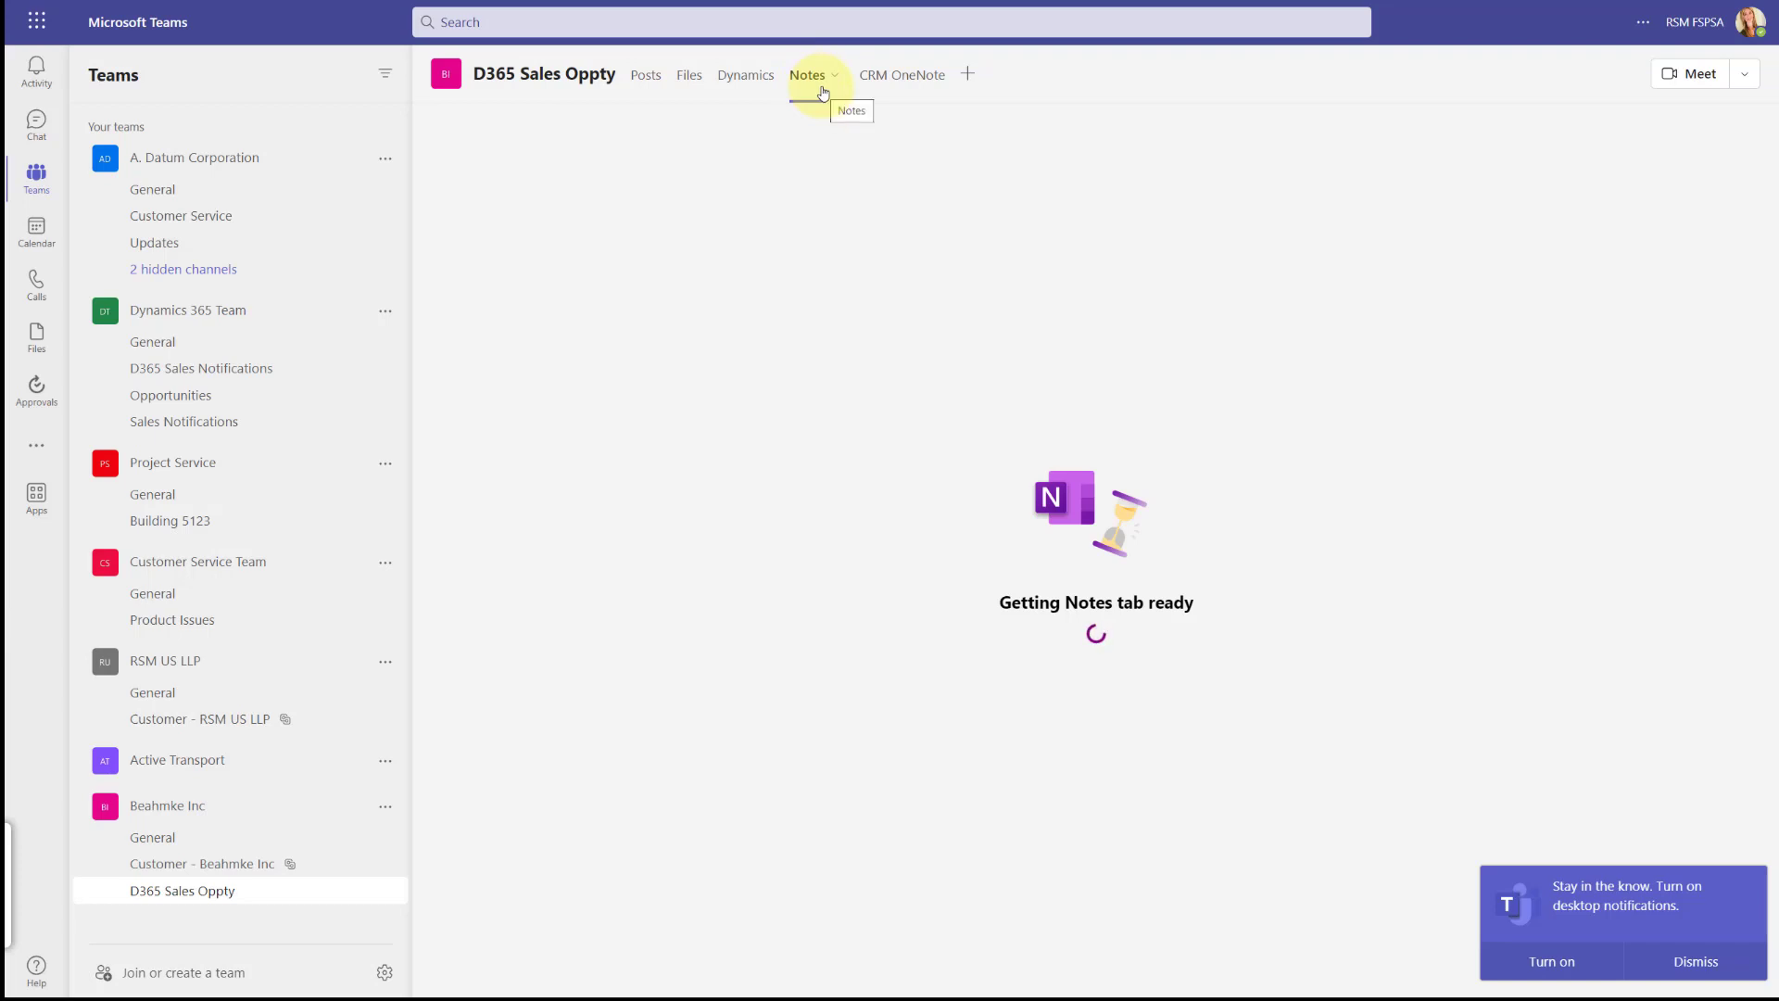
click(908, 87)
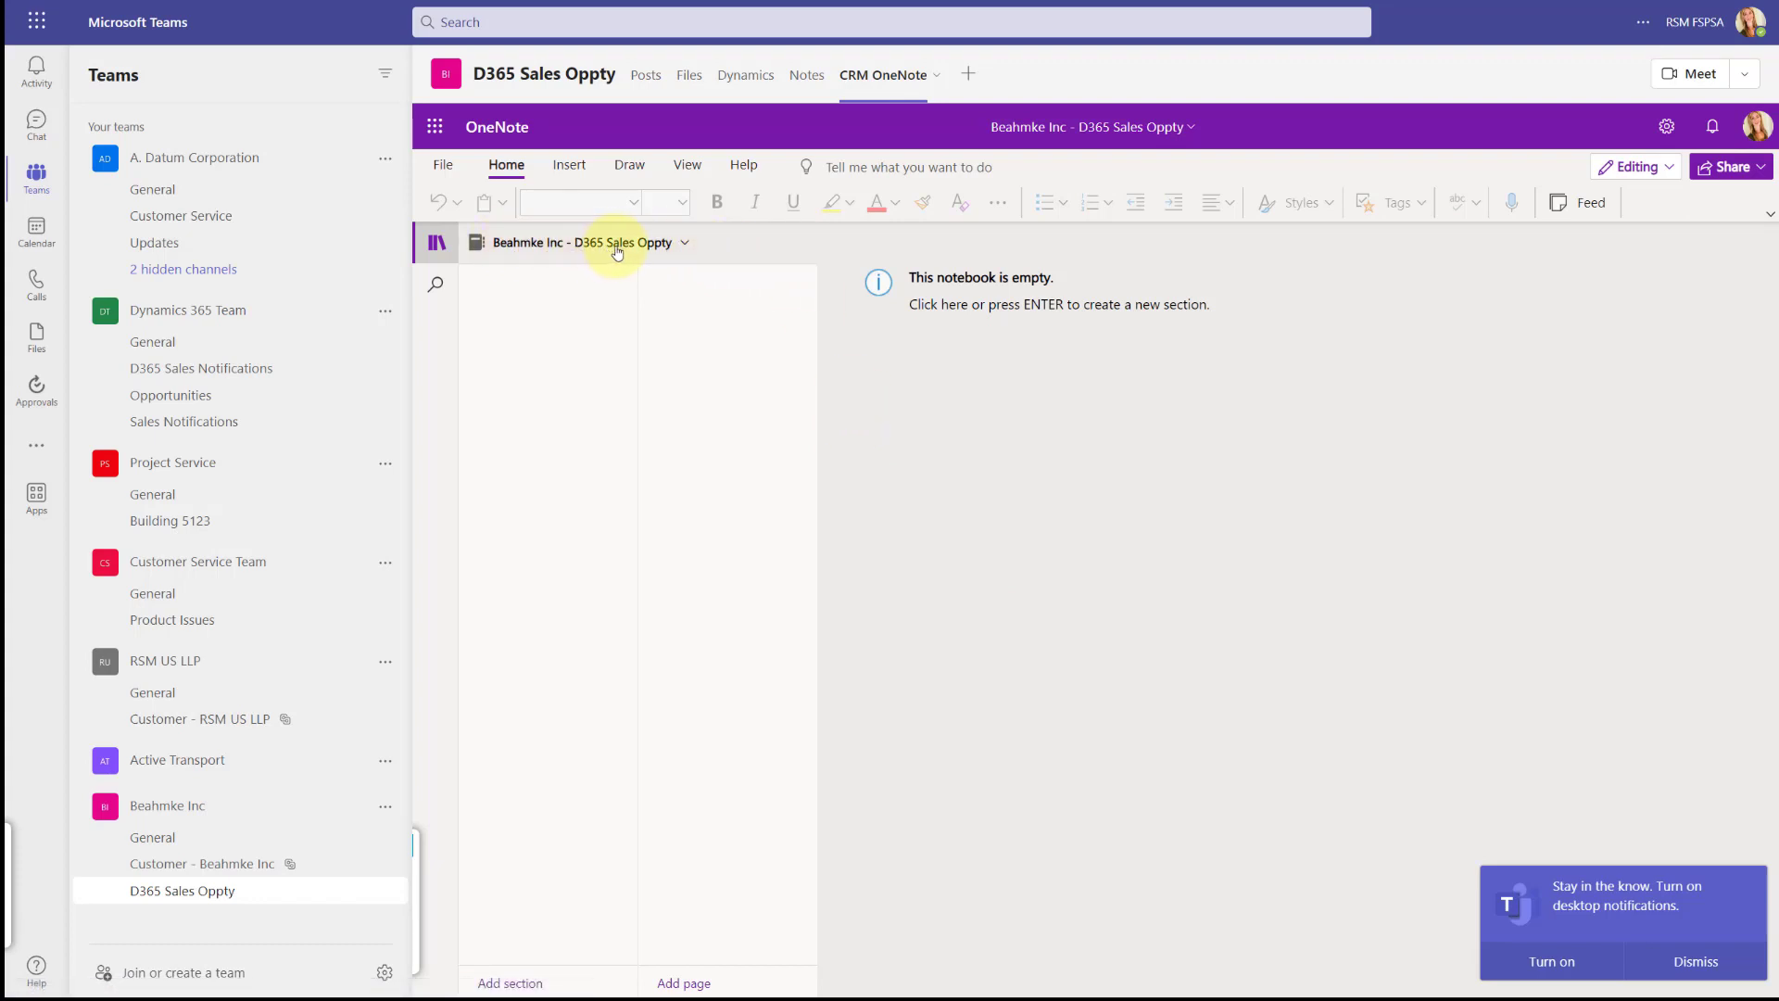
click(807, 75)
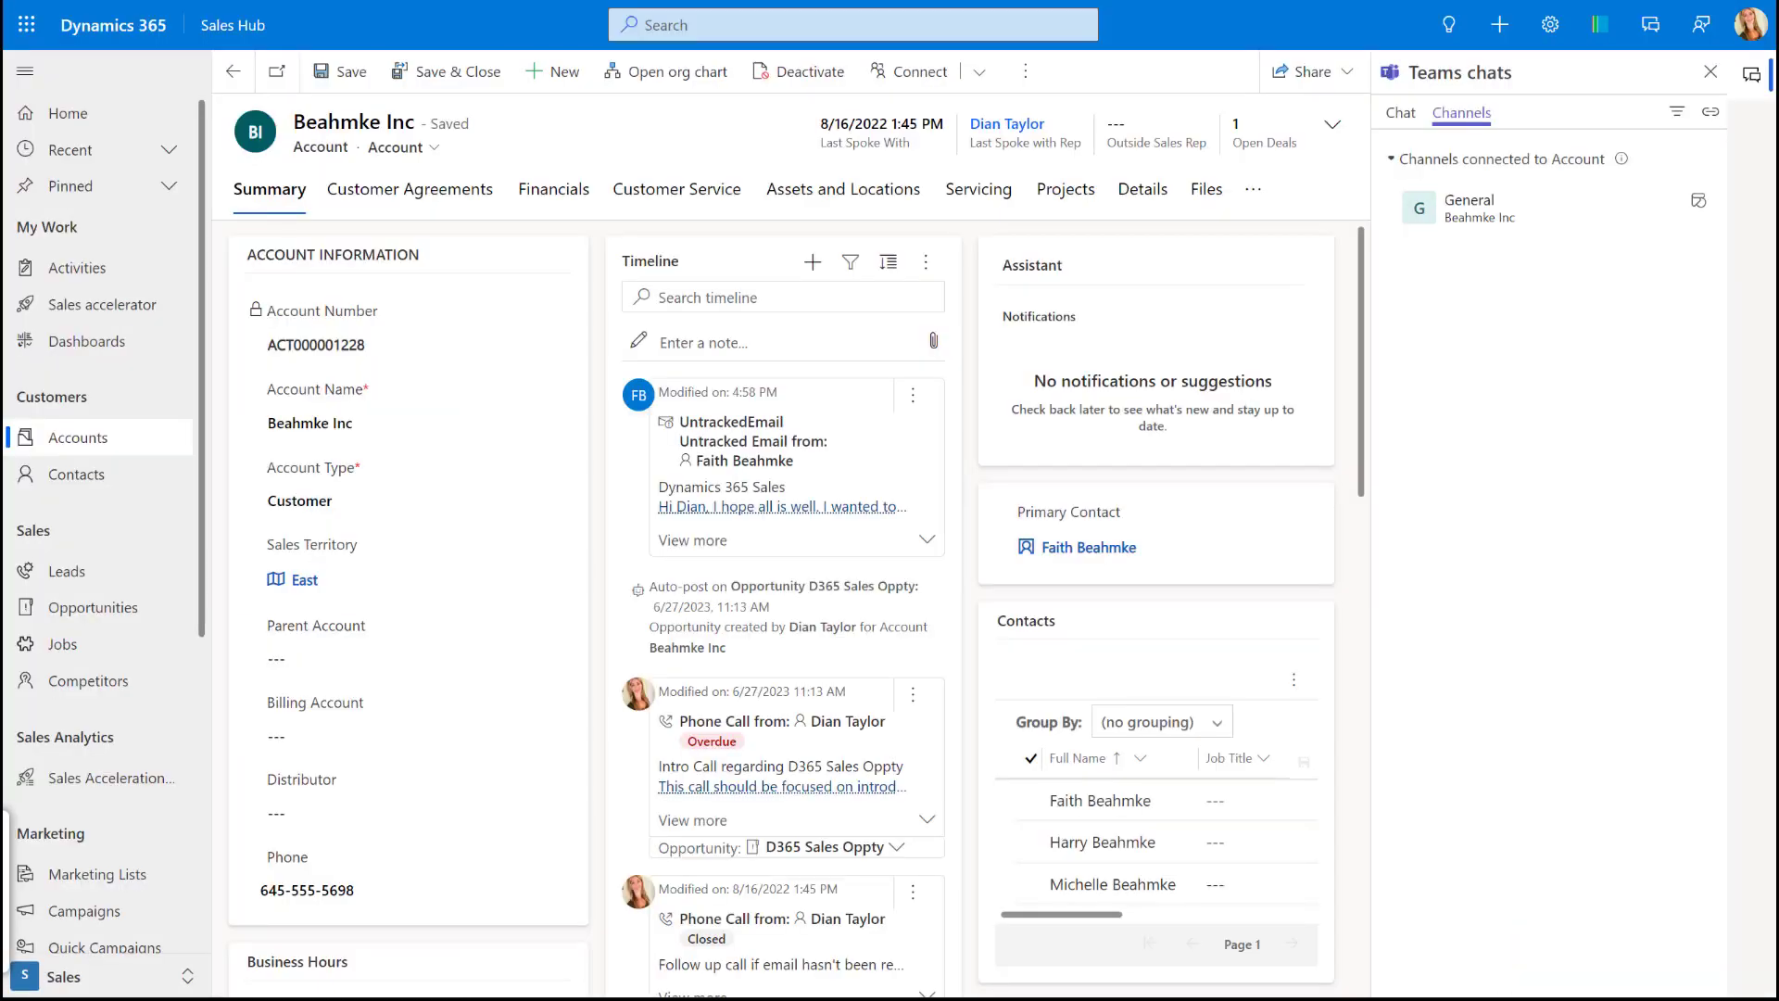
In Dynamics 365, check the Beahmke Inc account's connected Teams channel and its associated files
mouse_move(9, 829)
mouse_move(1622, 158)
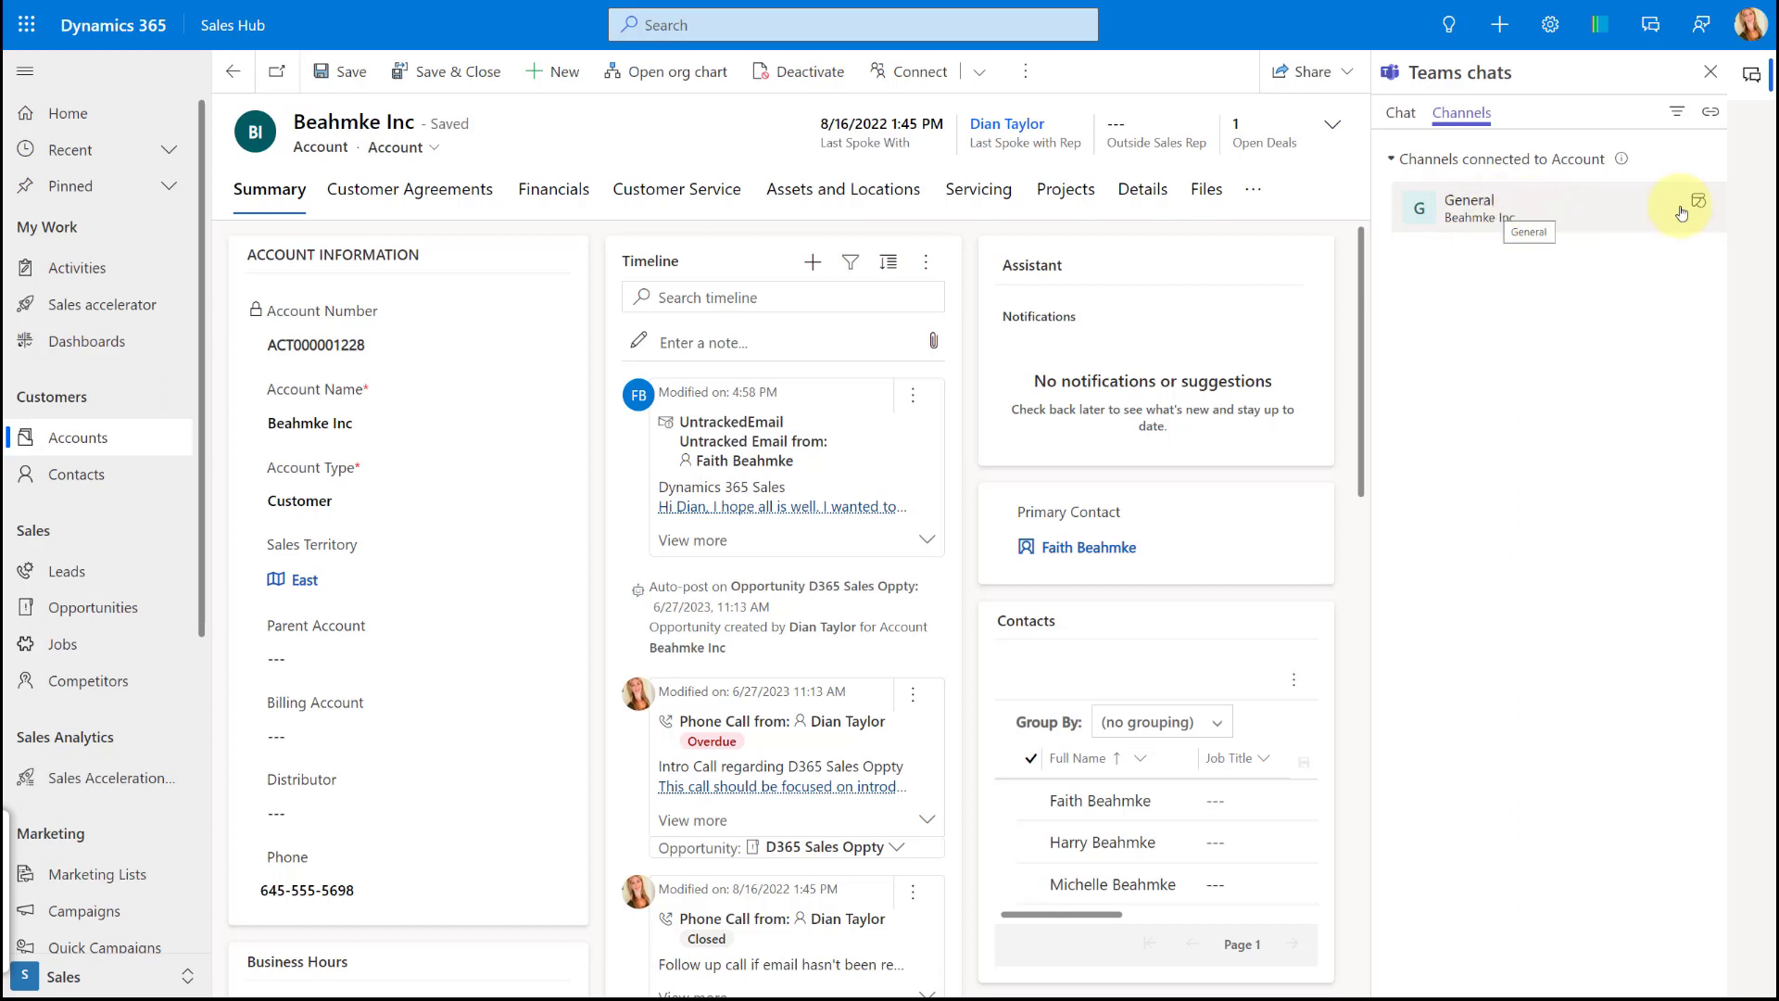
mouse_move(1701, 210)
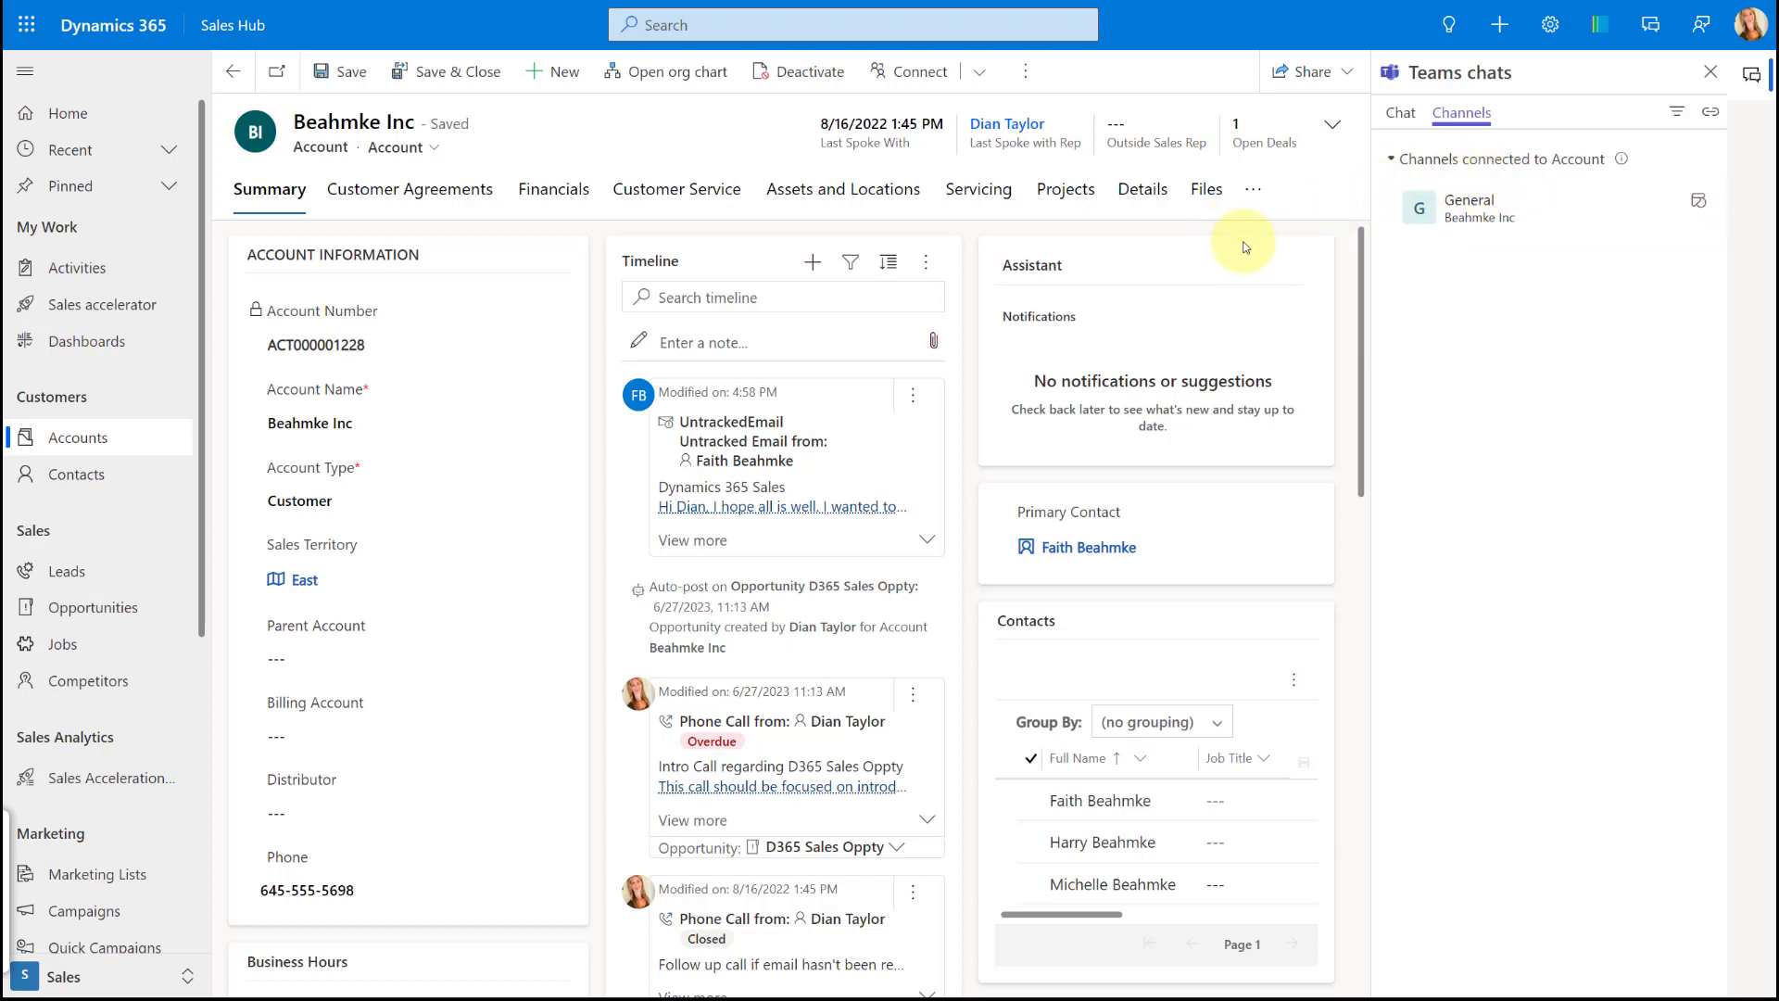
click(1207, 191)
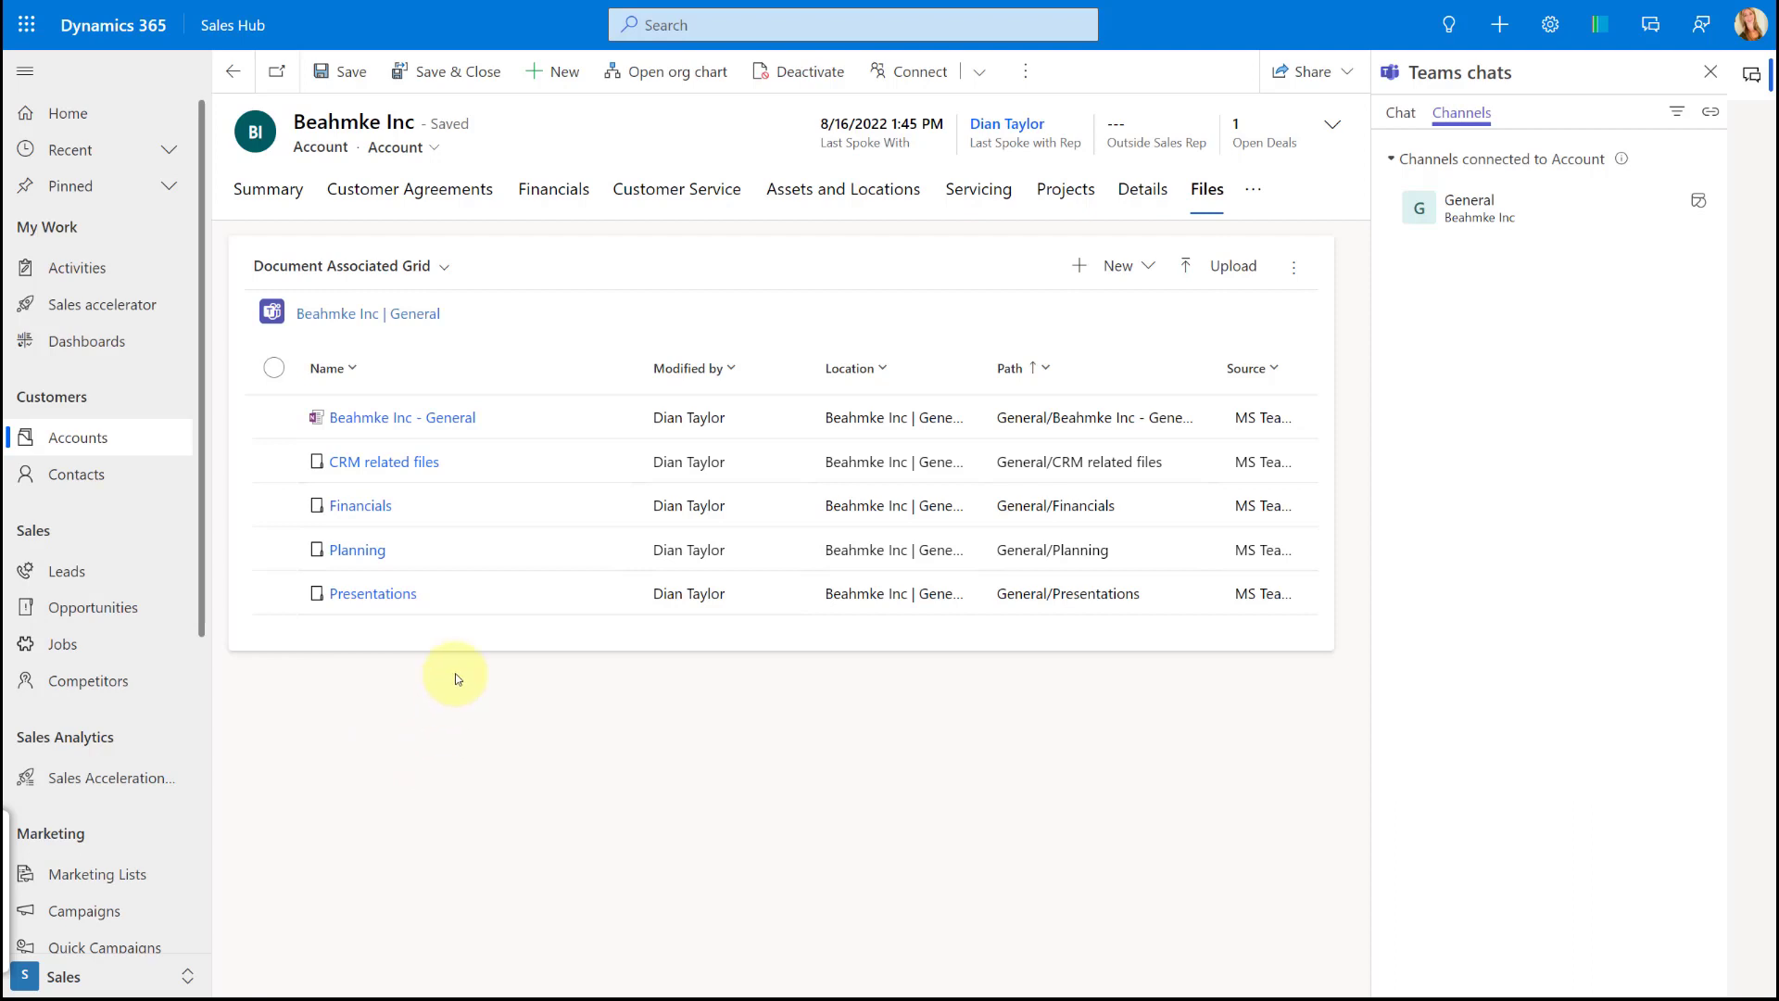
Return to the Beahmke Inc account's summary and show its related opportunities
click(281, 197)
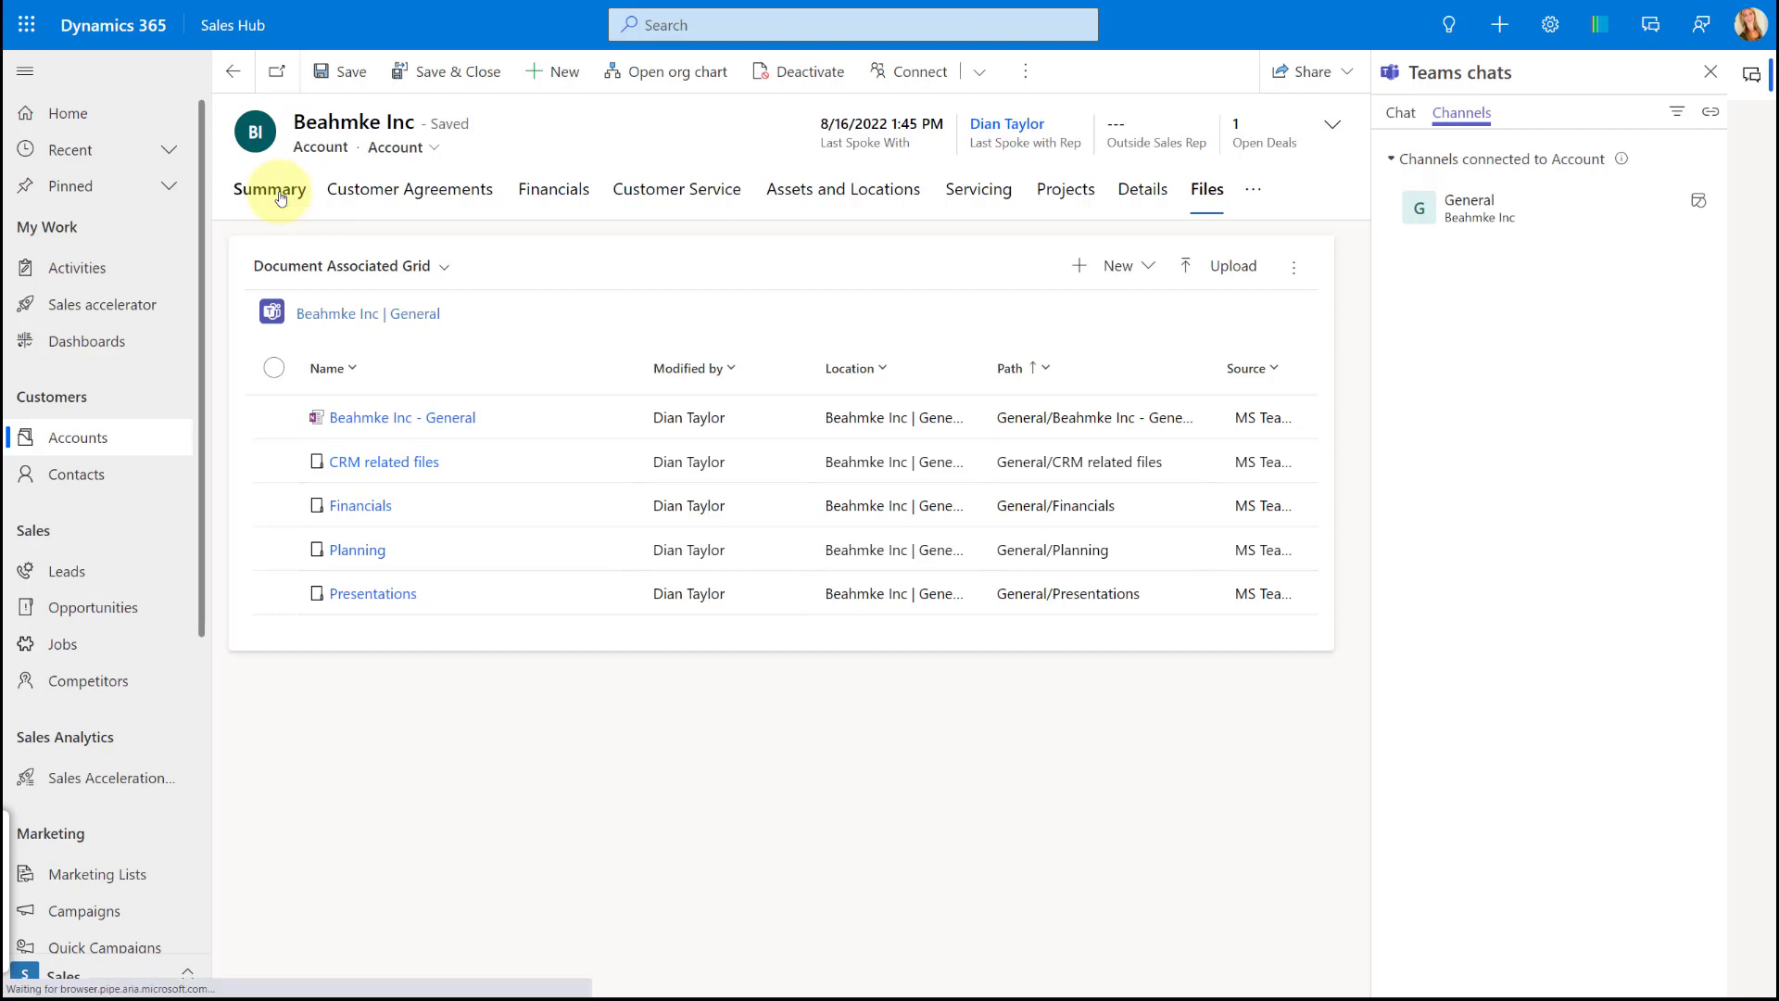
scroll(1248, 719, down, 5)
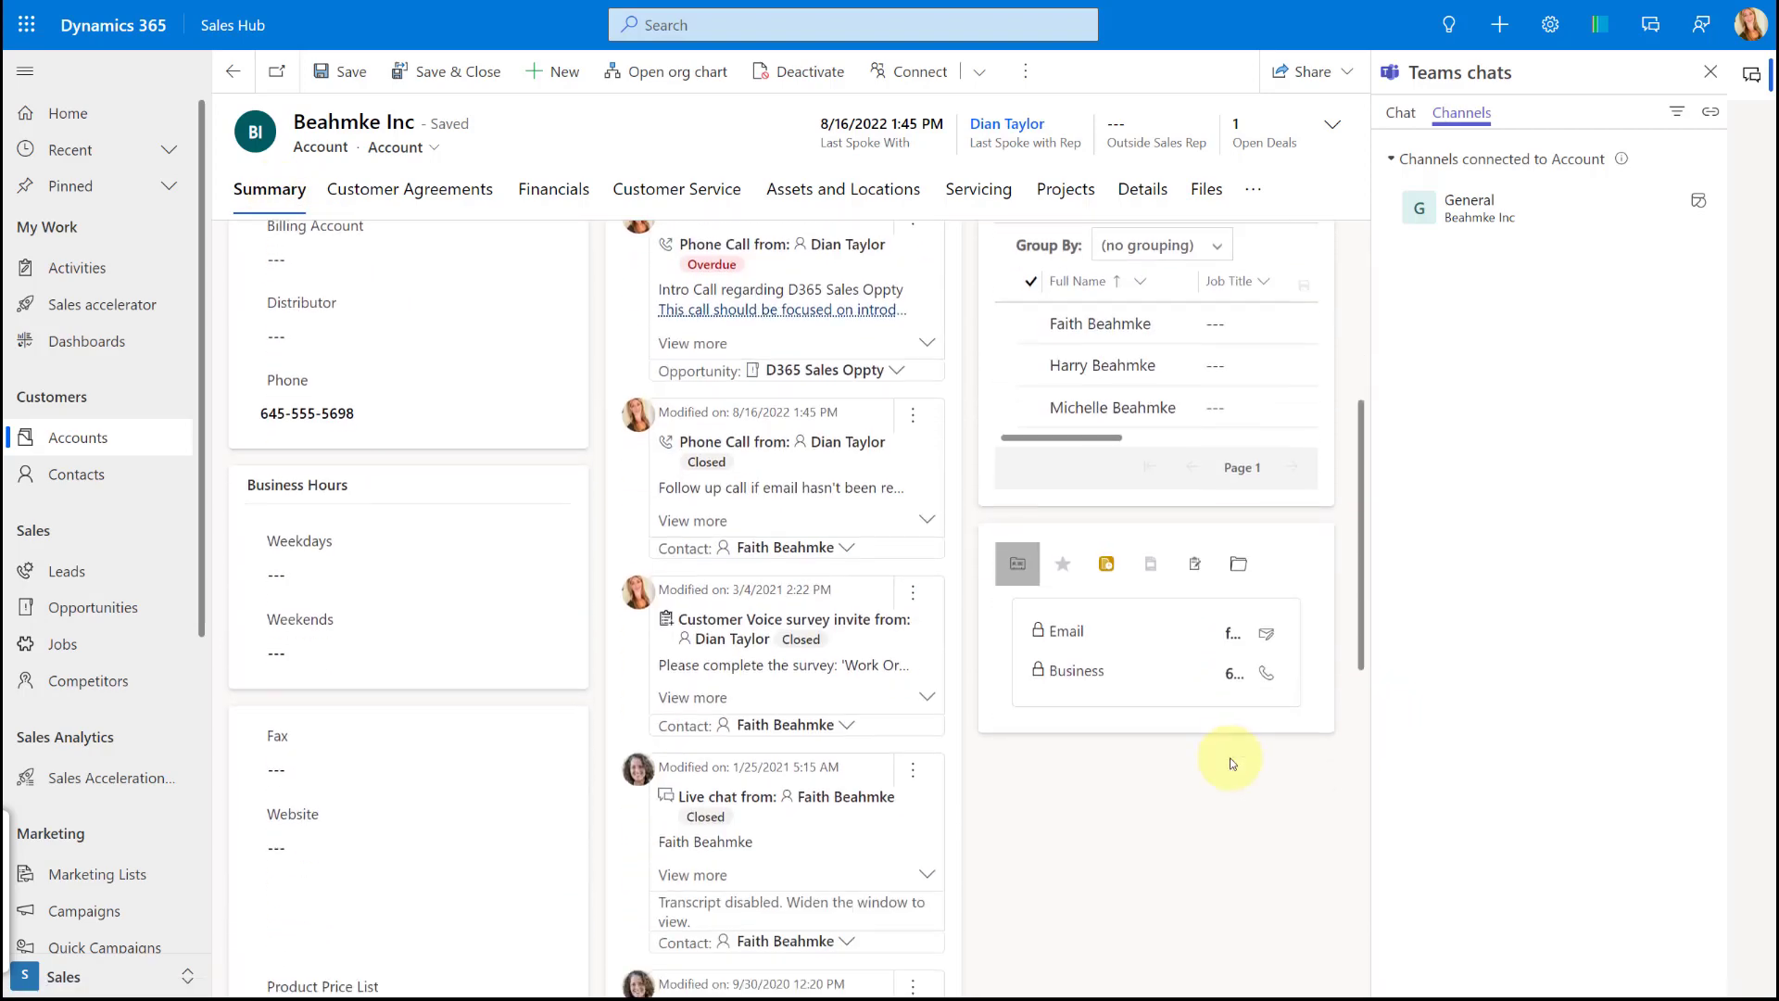
click(1238, 567)
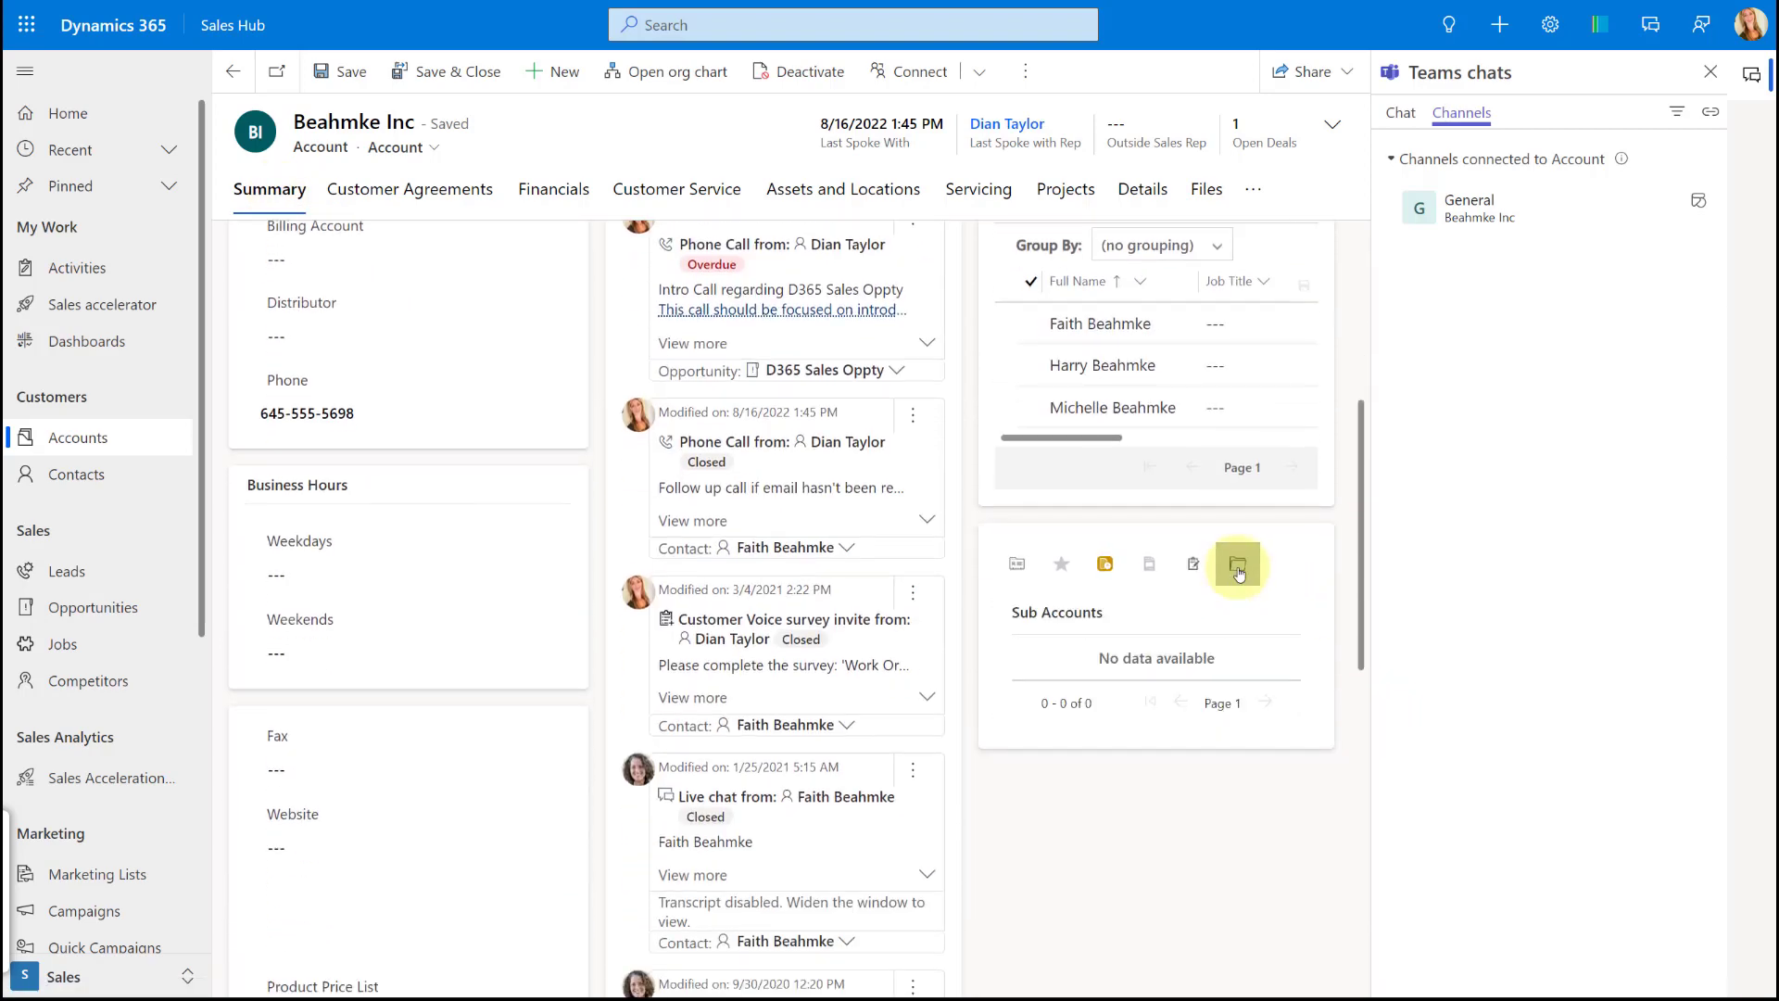
click(1061, 563)
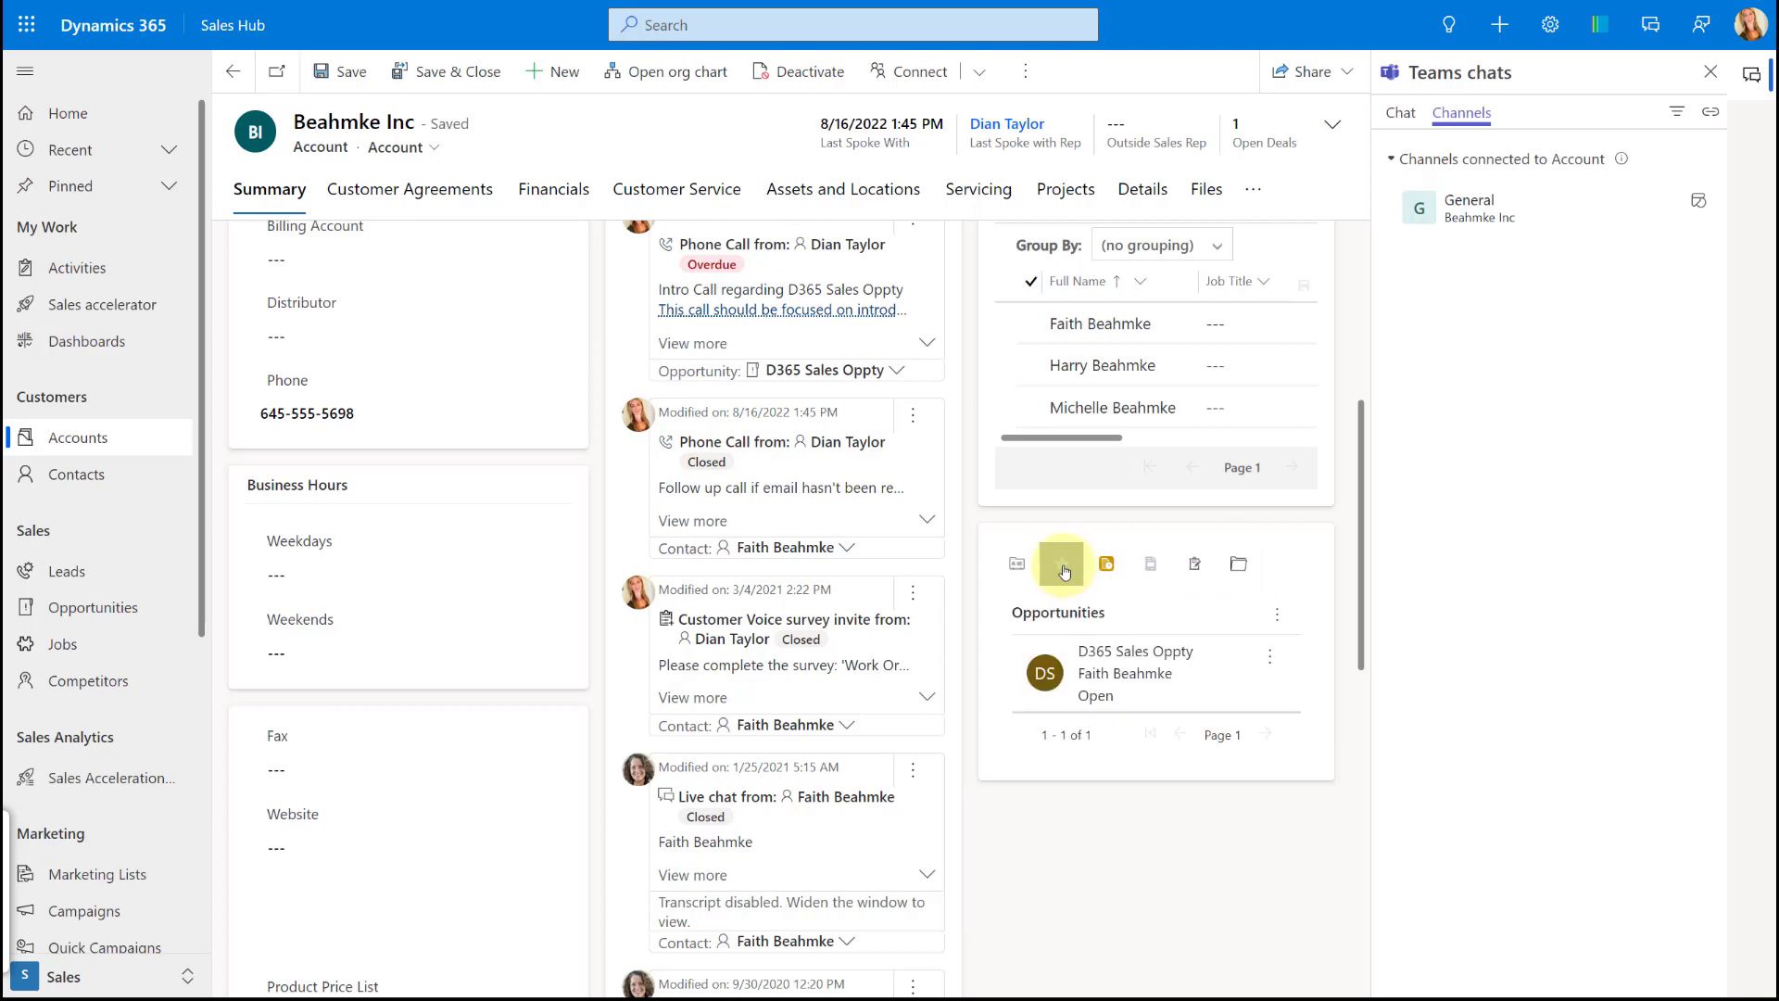
click(1273, 660)
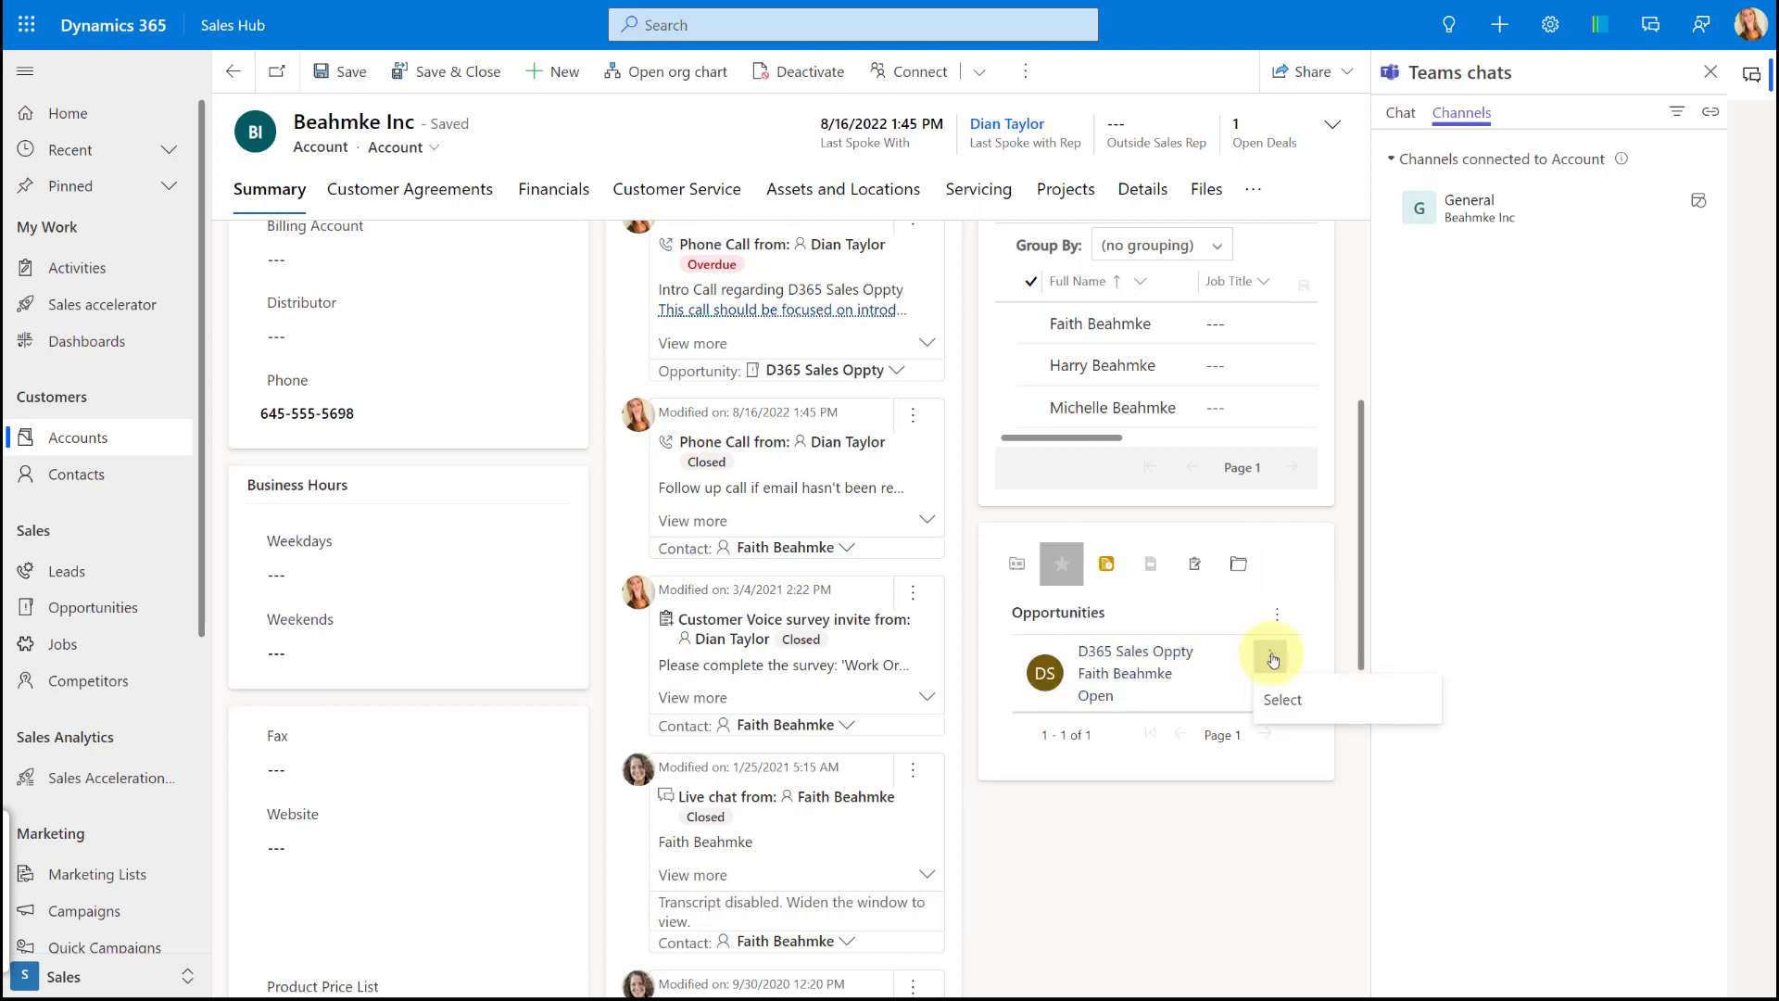
click(1279, 699)
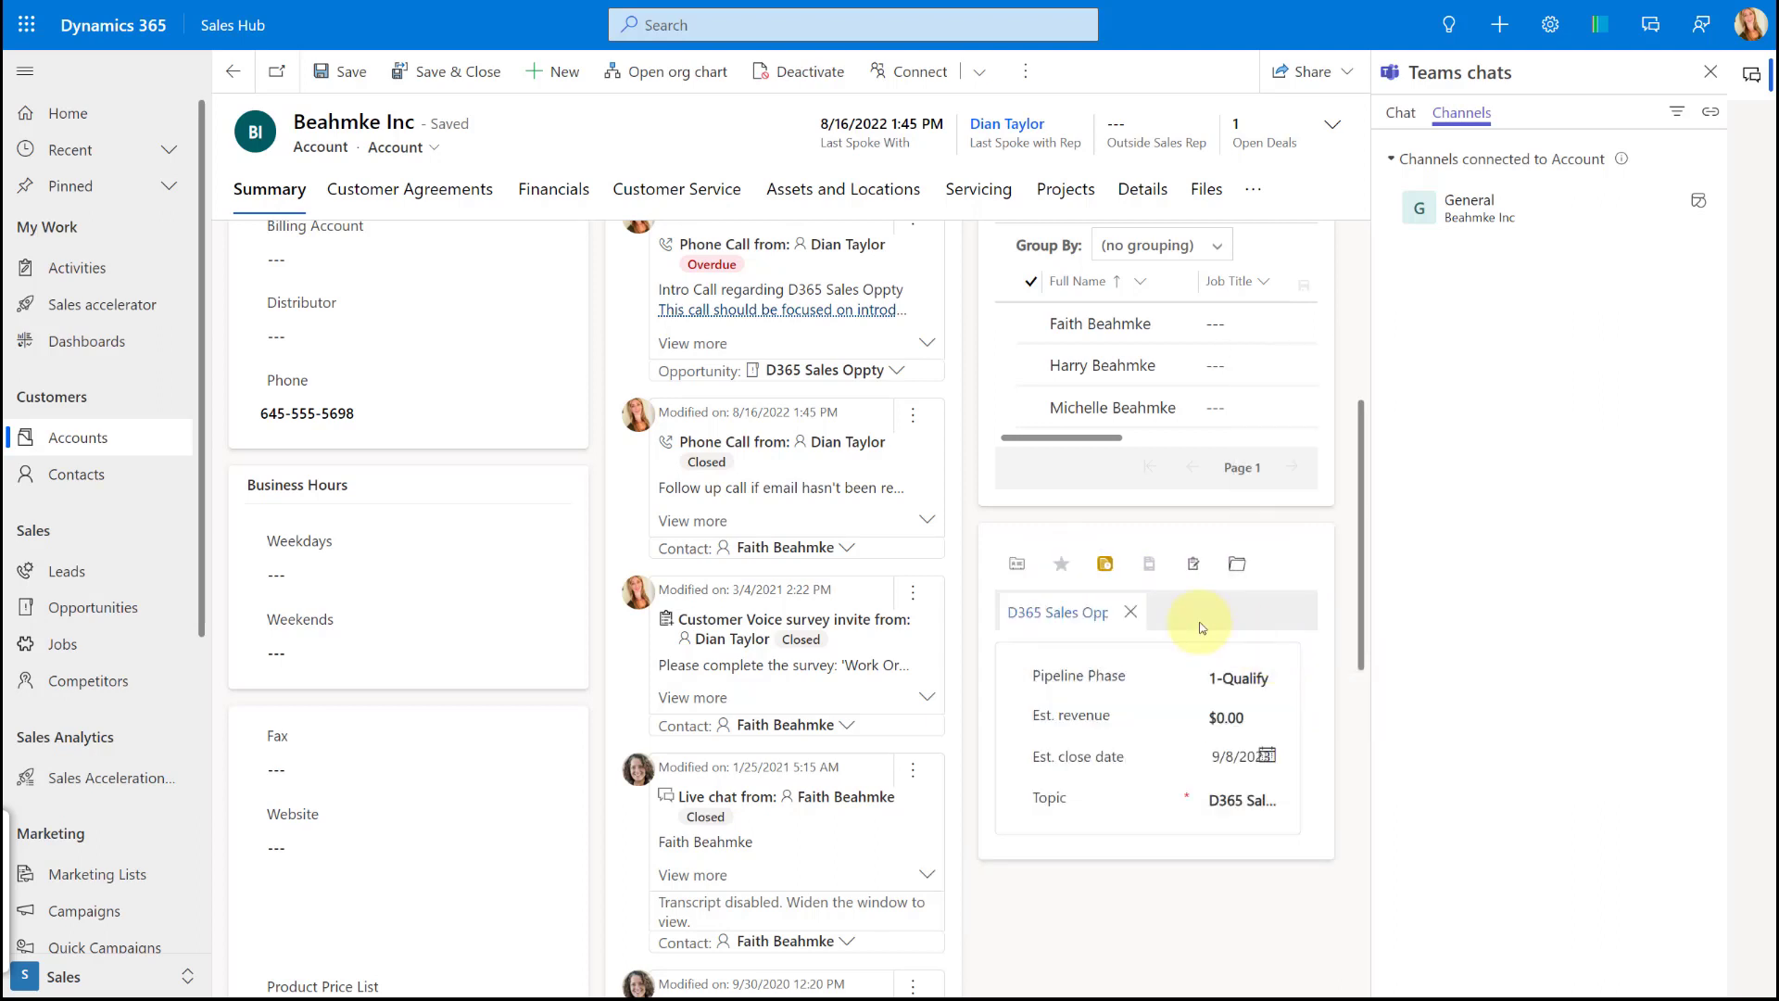
click(1130, 611)
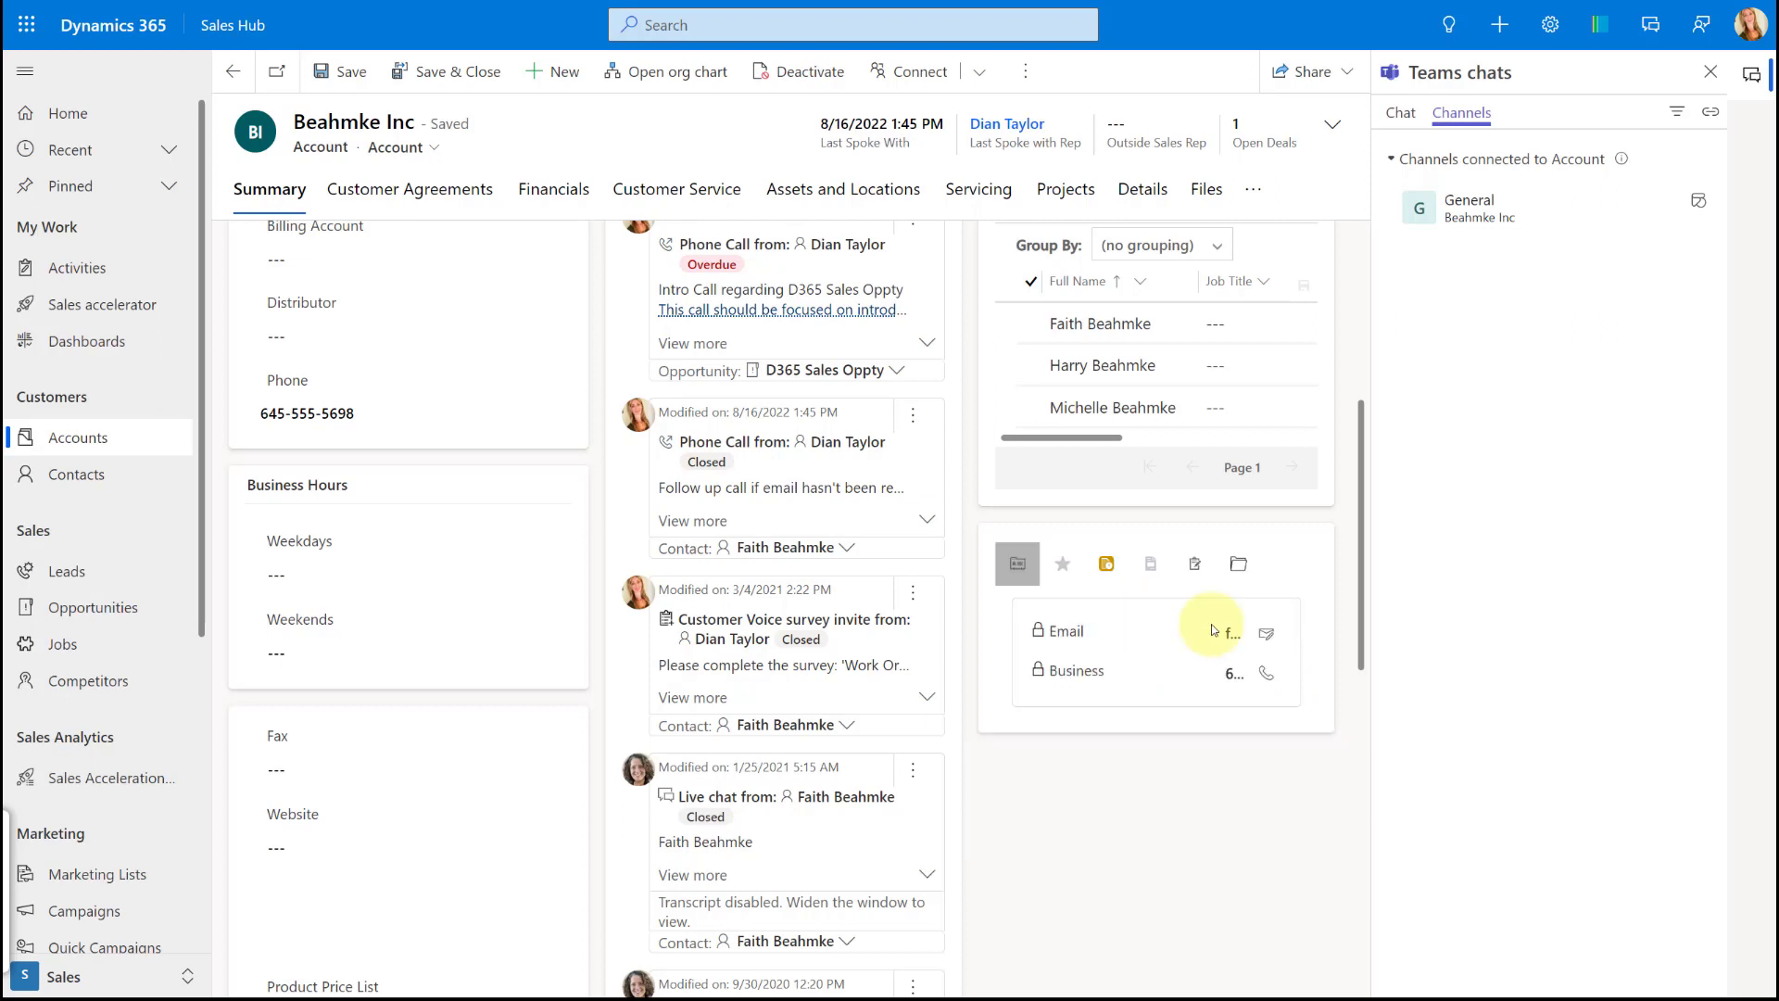
Open the D365 Sales Oppty record from the account's related opportunities and check its connected Teams channel and files
click(1062, 563)
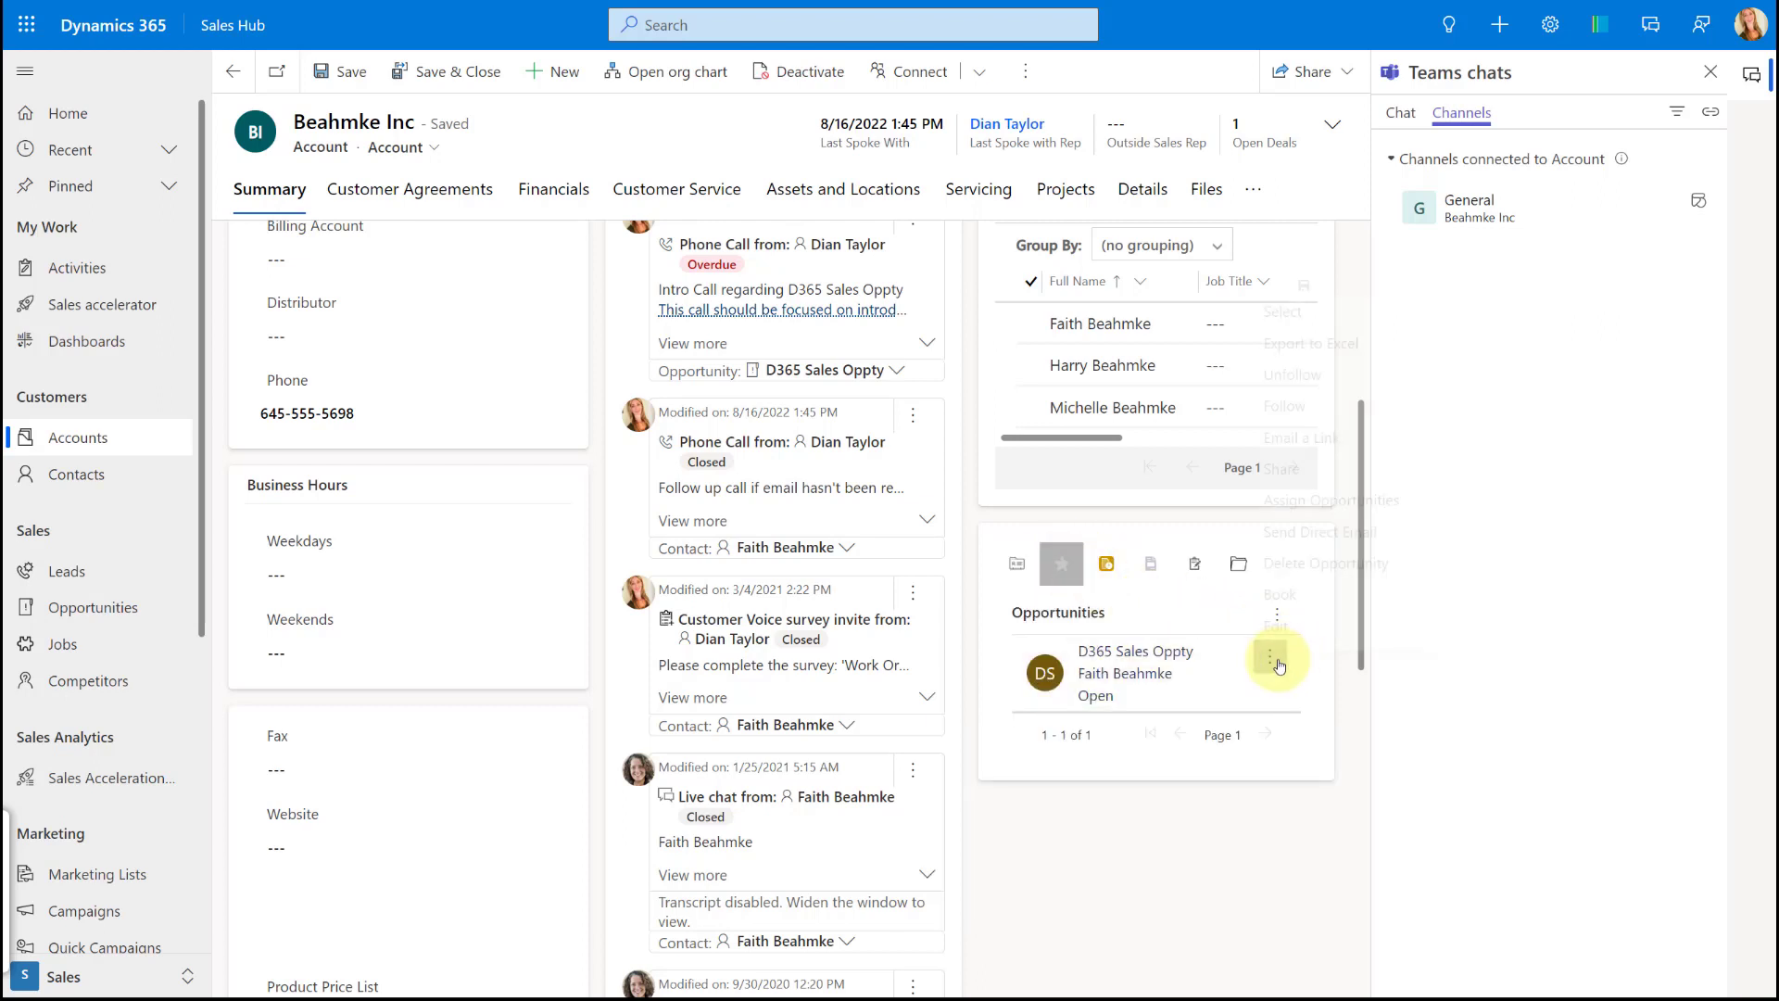
click(1272, 656)
click(1277, 621)
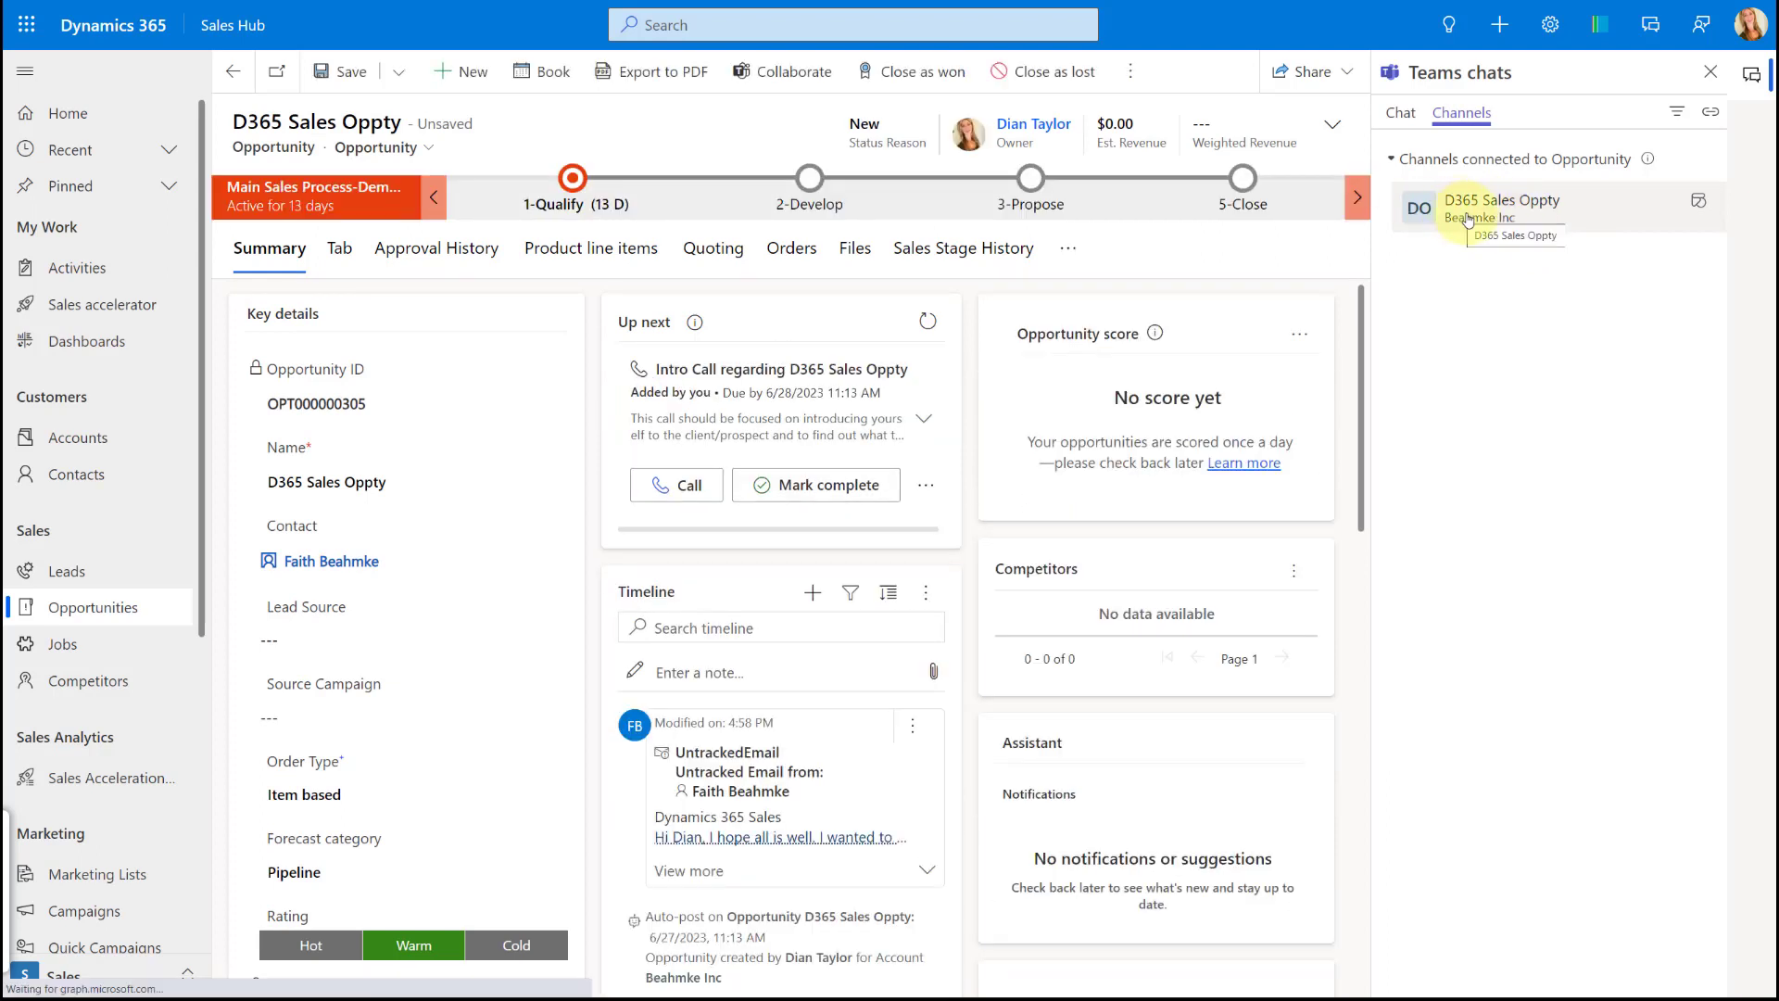
click(853, 247)
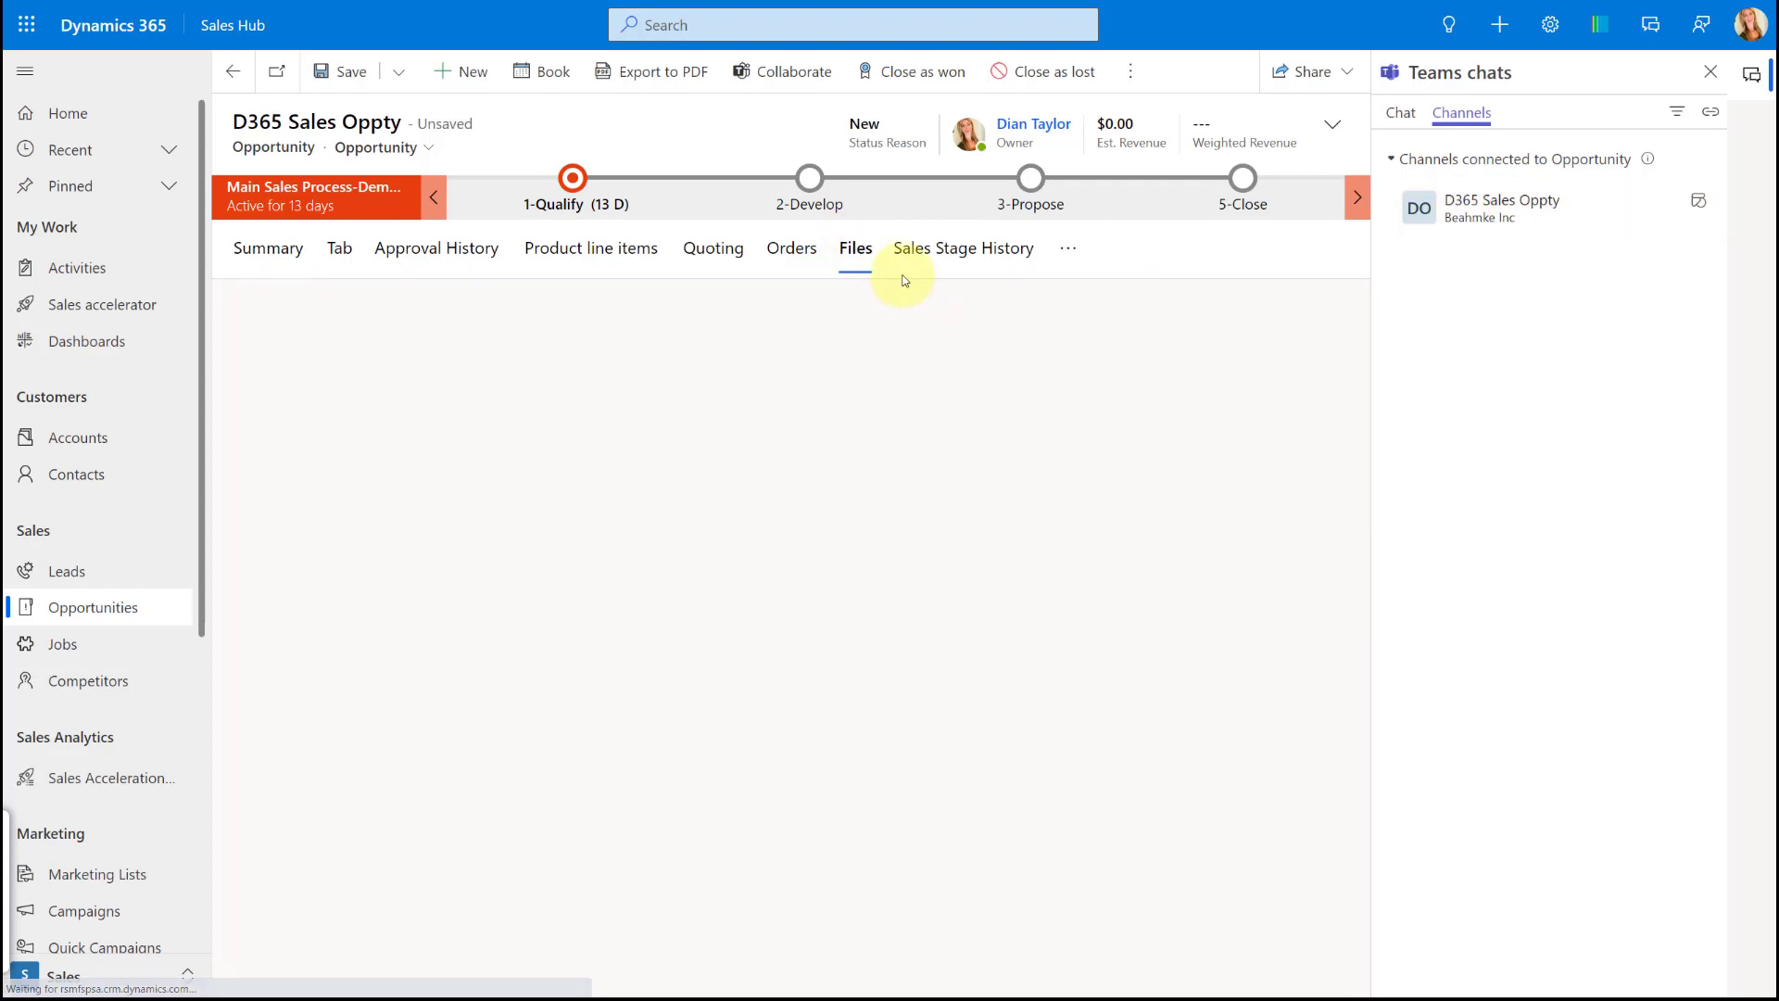